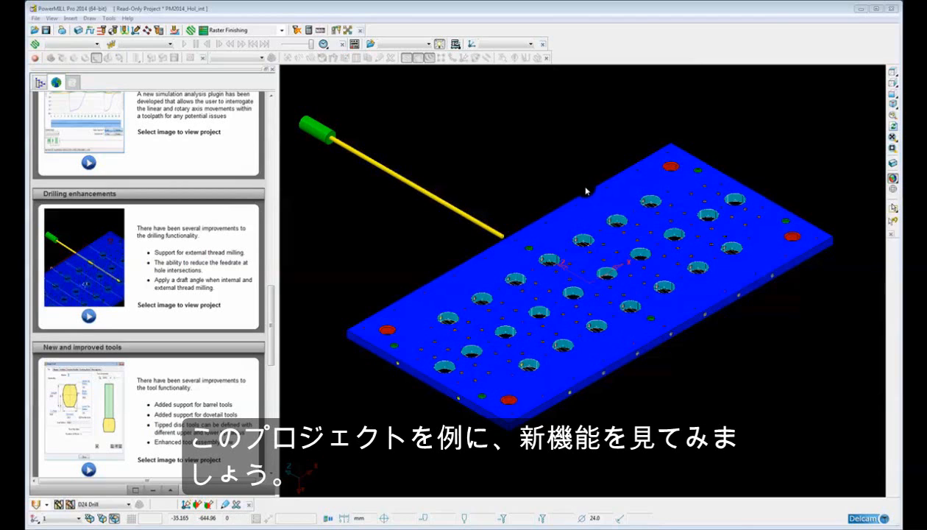
Bring up the project explorer and examine where the small side holes cross the large holes in the ejector plate.
{"action": "scroll", "coordinate": [597, 183], "scroll_direction": "down", "scroll_amount": 2}
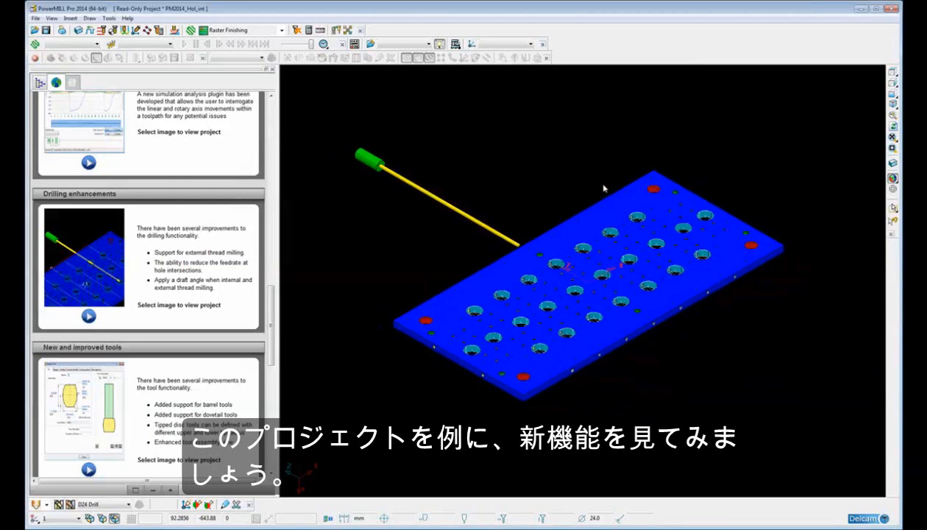
{"action": "left_click", "coordinate": [40, 83]}
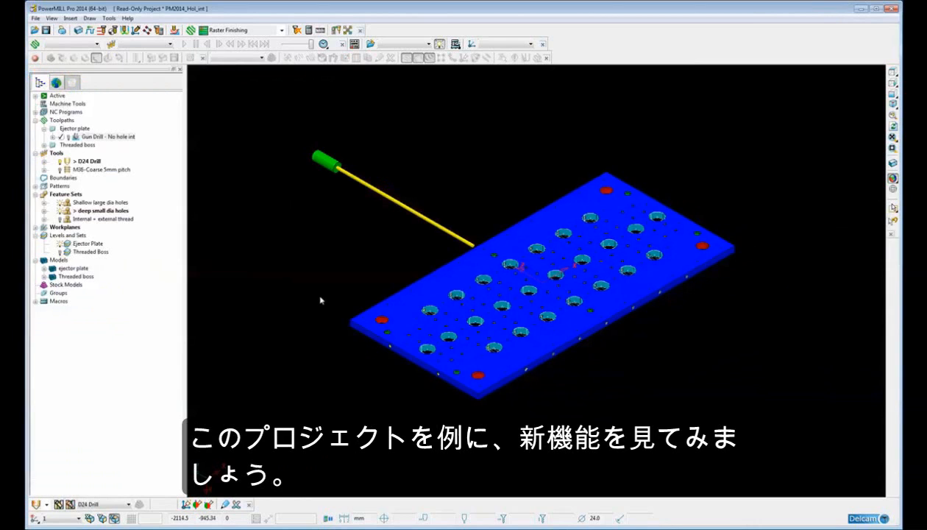
{"action": "scroll", "coordinate": [367, 303], "scroll_direction": "up", "scroll_amount": 2}
{"action": "middle_click_drag", "start_coordinate": [372, 290], "coordinate": [392, 297], "text": "shift"}
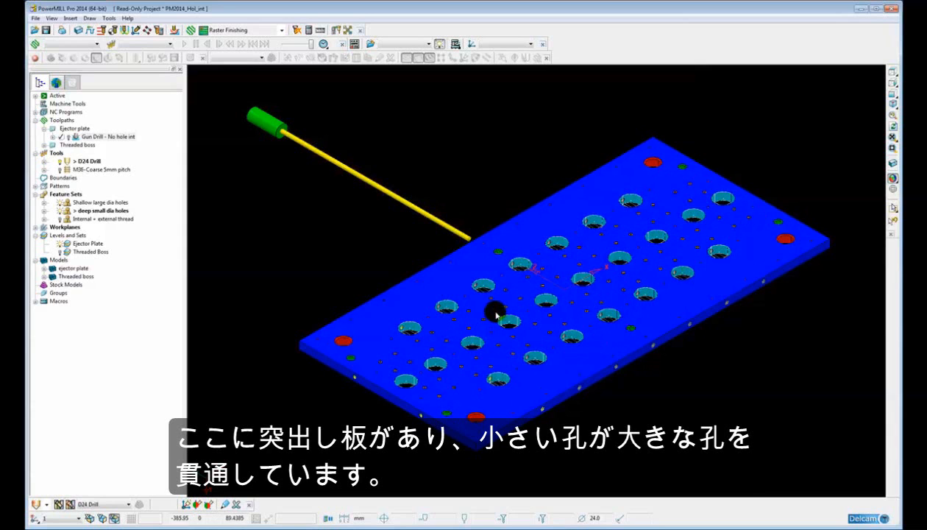
{"action": "mouse_move", "coordinate": [892, 178]}
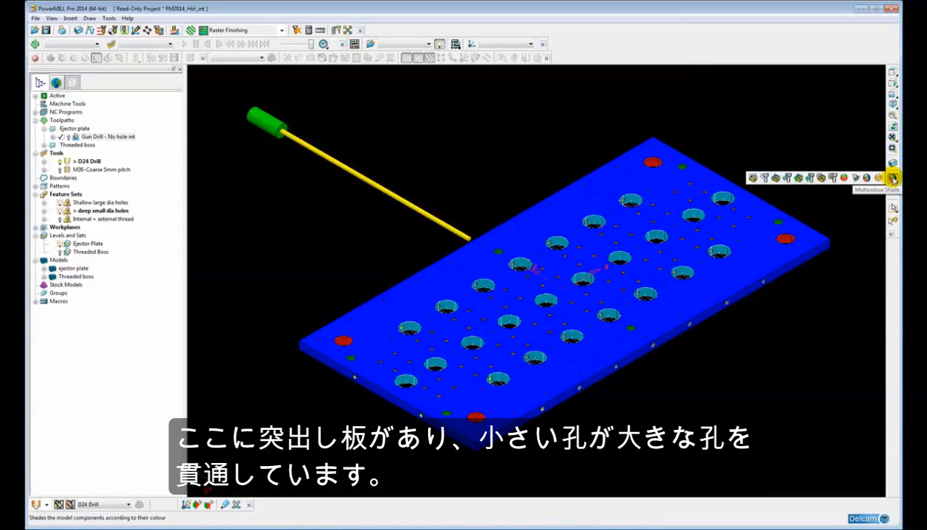
{"action": "scroll", "coordinate": [588, 316], "scroll_direction": "up", "scroll_amount": 5}
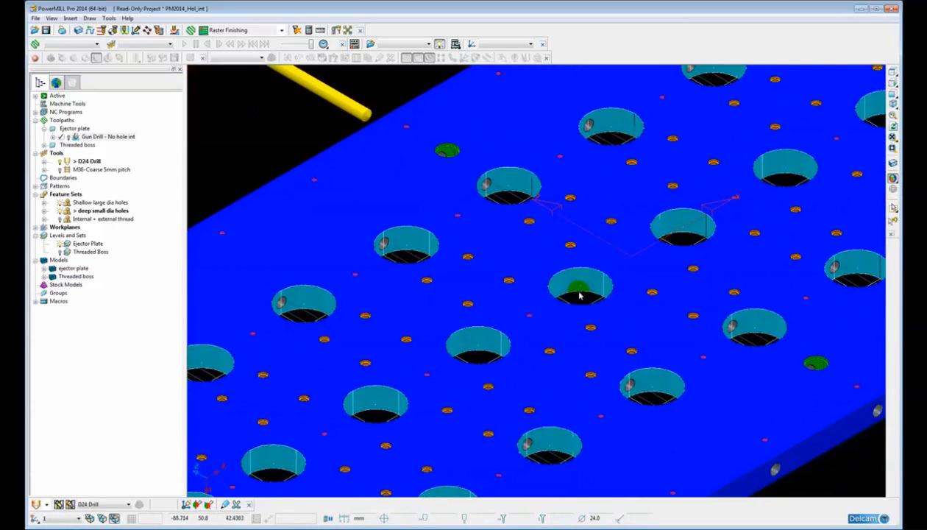
{"action": "scroll", "coordinate": [367, 290], "scroll_direction": "up", "scroll_amount": 6}
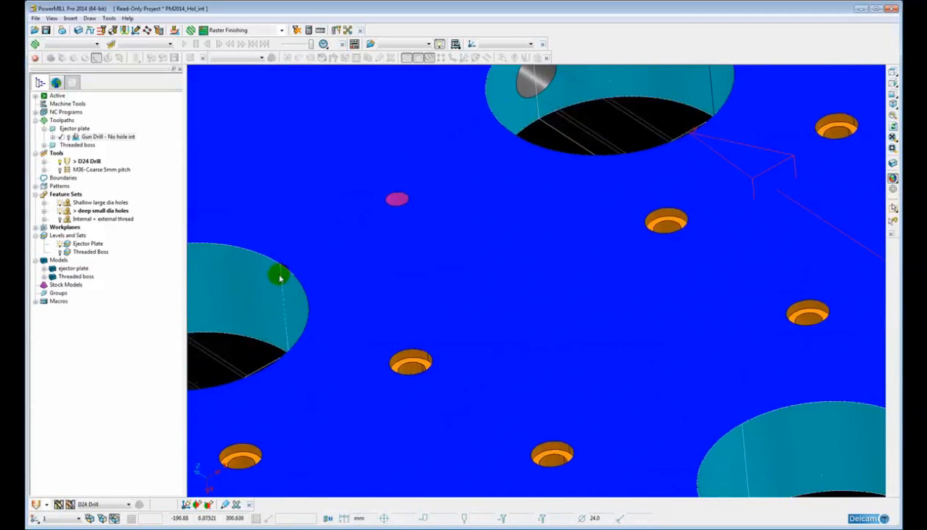
{"action": "middle_click_drag", "start_coordinate": [705, 70], "coordinate": [699, 300], "text": "shift"}
{"action": "scroll", "coordinate": [573, 361], "scroll_direction": "down", "scroll_amount": 10}
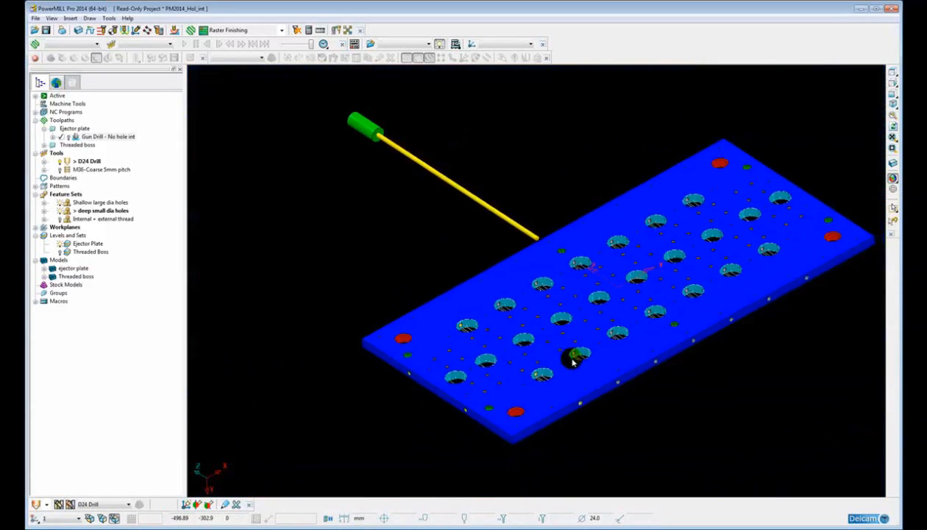
{"action": "middle_click_drag", "start_coordinate": [578, 337], "coordinate": [534, 336], "text": "shift"}
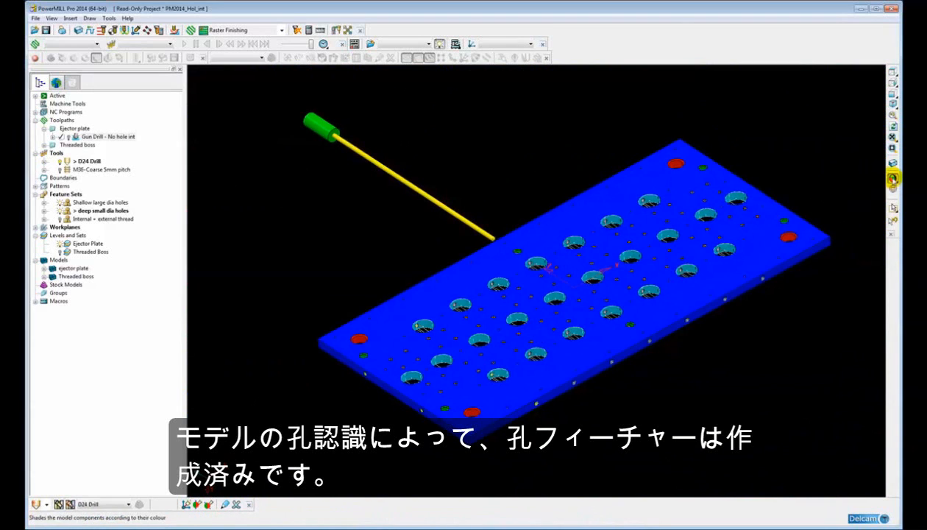
Turn off multicolour shading on the ejector plate and inspect its hole features in wireframe.
{"action": "left_click", "coordinate": [893, 178]}
{"action": "scroll", "coordinate": [457, 278], "scroll_direction": "up", "scroll_amount": 2}
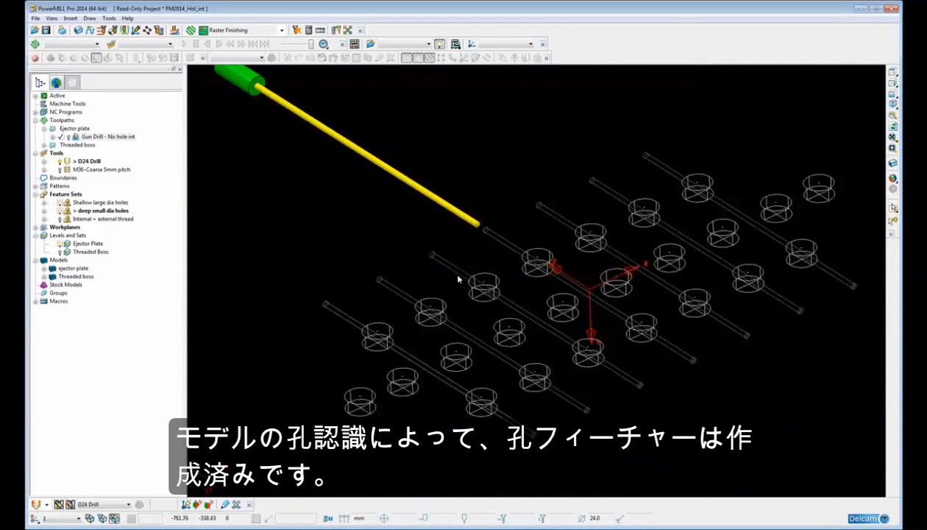
{"action": "scroll", "coordinate": [458, 279], "scroll_direction": "up", "scroll_amount": 3}
{"action": "middle_click_drag", "start_coordinate": [439, 278], "coordinate": [420, 265], "text": "shift"}
{"action": "scroll", "coordinate": [421, 266], "scroll_direction": "down", "scroll_amount": 1}
{"action": "middle_click_drag", "start_coordinate": [481, 277], "coordinate": [461, 274], "text": "shift"}
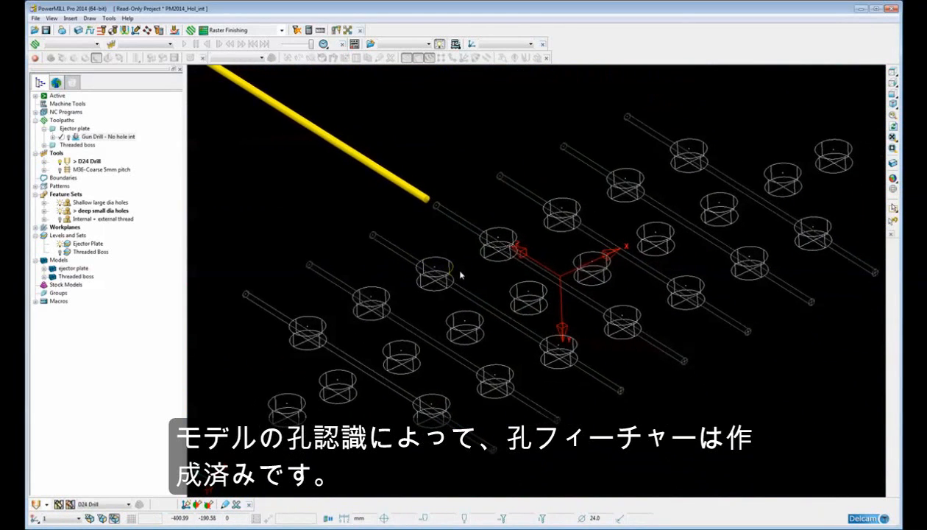
{"action": "scroll", "coordinate": [460, 275], "scroll_direction": "down", "scroll_amount": 2}
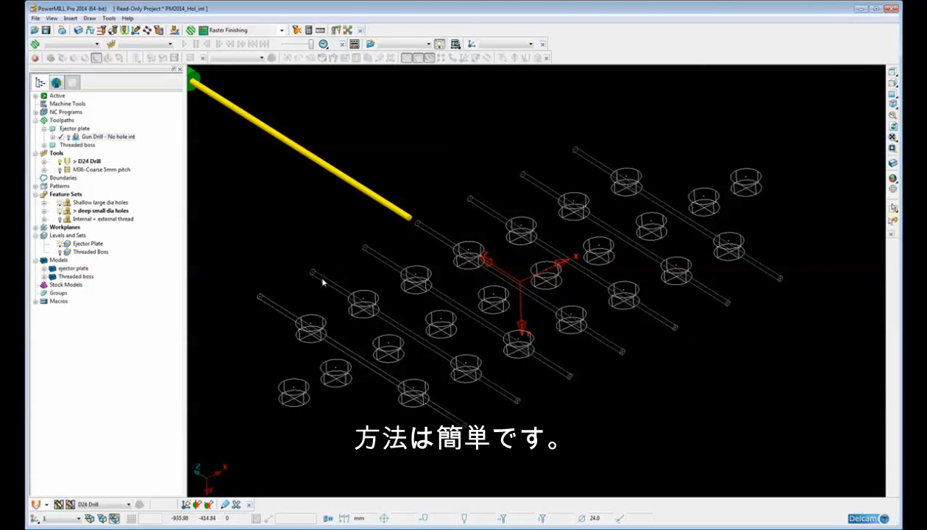
Find the hole intersections across all feature sets.
{"action": "left_click", "coordinate": [101, 220]}
{"action": "right_click", "coordinate": [73, 193]}
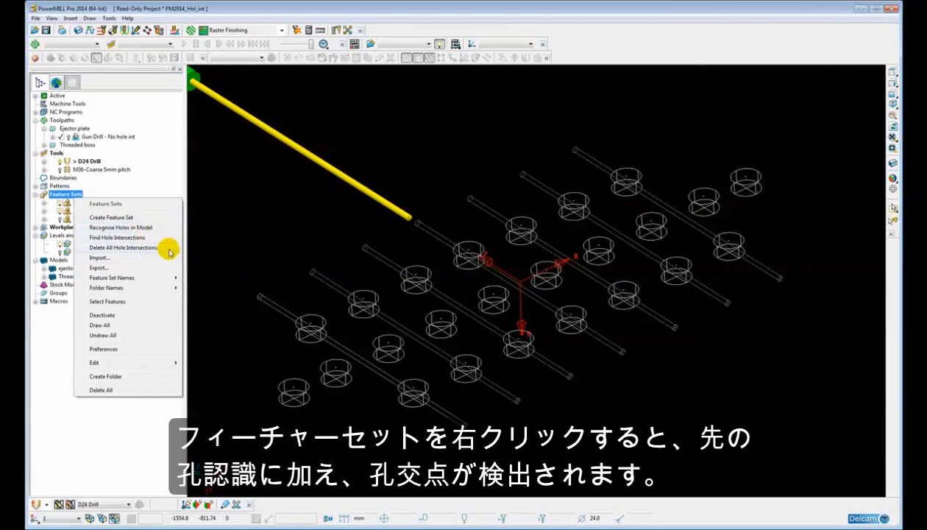
{"action": "left_click", "coordinate": [142, 239]}
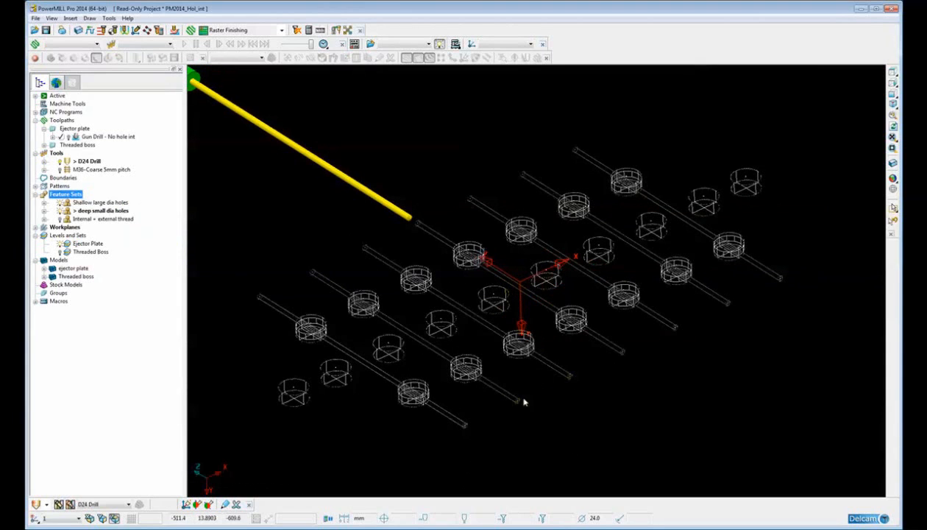
Inspect the marked intersections, and hide the "Shallow large dia holes" feature set to isolate the deep small holes.
{"action": "middle_click_drag", "start_coordinate": [507, 402], "coordinate": [580, 316], "text": "shift"}
{"action": "middle_click_drag", "start_coordinate": [520, 356], "coordinate": [519, 339], "text": "ctrl"}
{"action": "scroll", "coordinate": [491, 368], "scroll_direction": "up", "scroll_amount": 5}
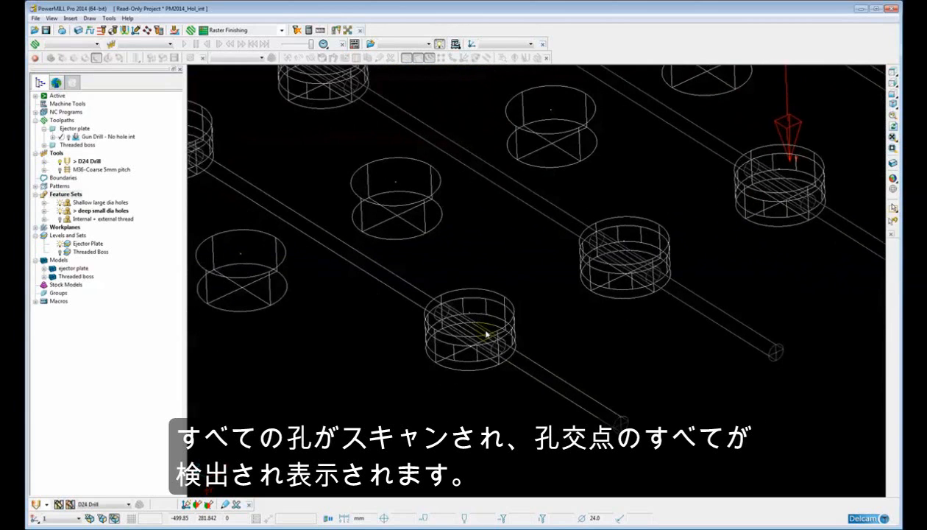
{"action": "scroll", "coordinate": [472, 368], "scroll_direction": "up", "scroll_amount": 2}
{"action": "scroll", "coordinate": [443, 347], "scroll_direction": "up", "scroll_amount": 2}
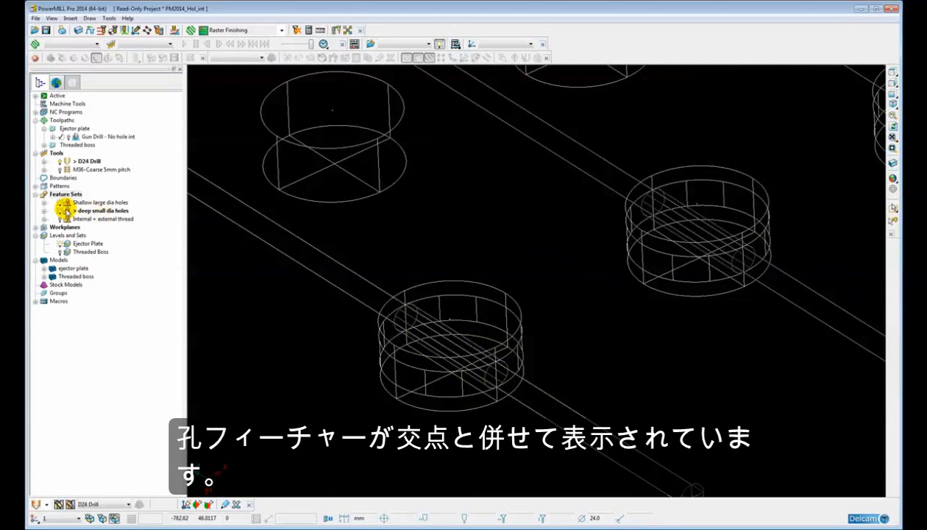
{"action": "left_click", "coordinate": [59, 203]}
{"action": "scroll", "coordinate": [667, 257], "scroll_direction": "down", "scroll_amount": 5}
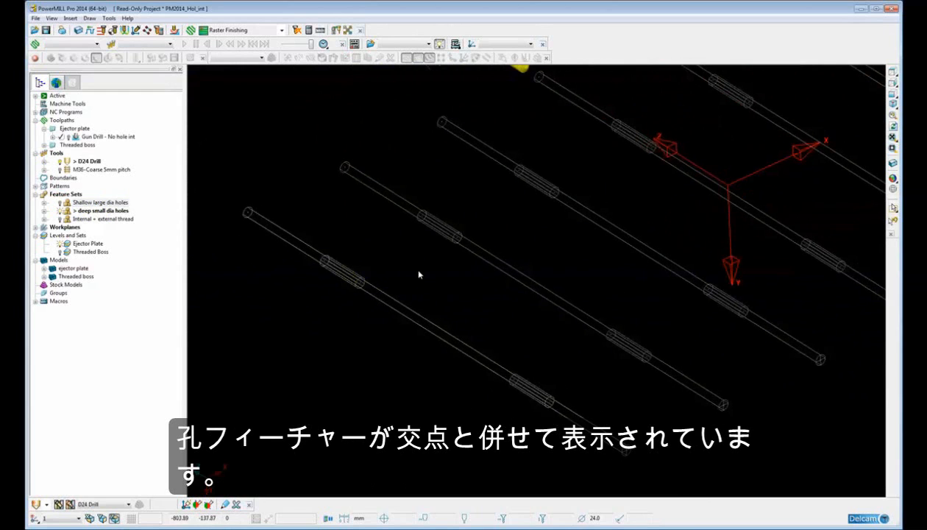
{"action": "middle_click_drag", "start_coordinate": [516, 227], "coordinate": [487, 245], "text": "shift"}
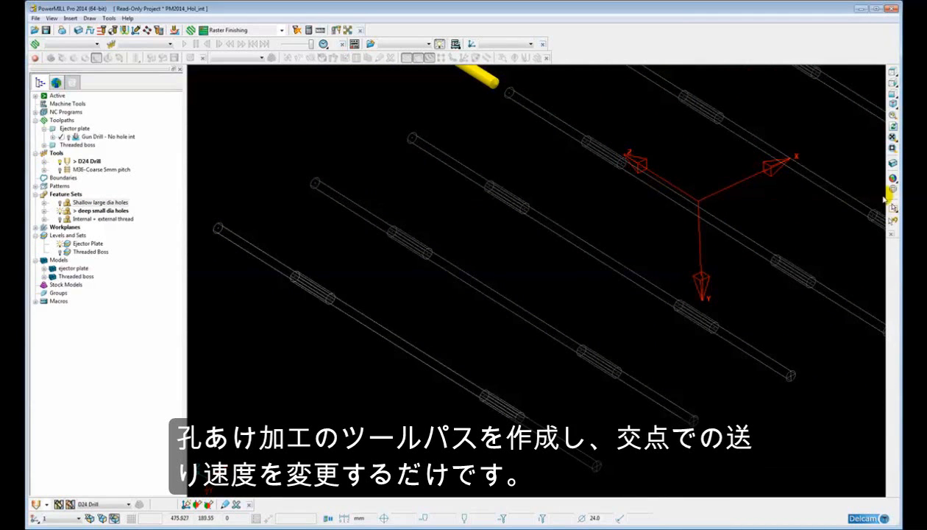
{"action": "mouse_move", "coordinate": [892, 179]}
{"action": "mouse_move", "coordinate": [626, 187]}
{"action": "middle_mouse_down"}
{"action": "mouse_move", "coordinate": [532, 250]}
{"action": "mouse_move", "coordinate": [479, 267]}
{"action": "middle_mouse_up"}
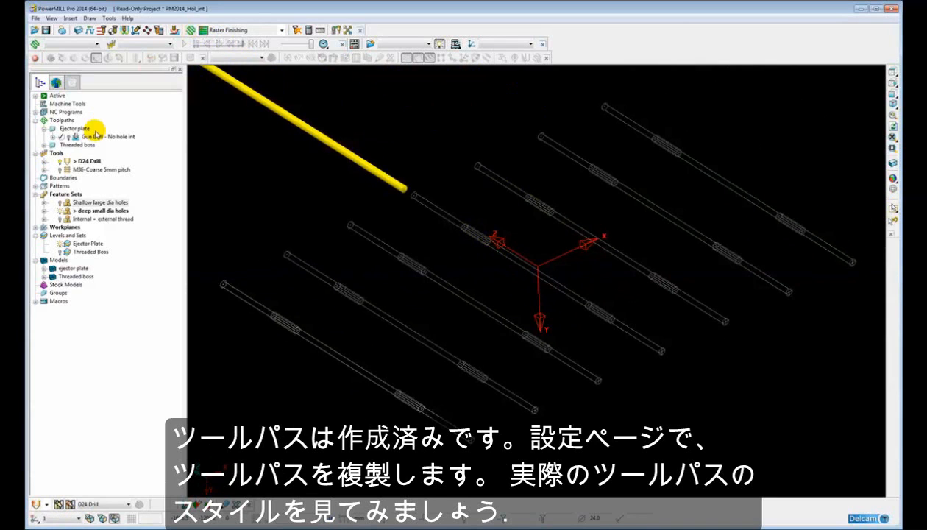
Activate the "Gun Drill - No hole int" toolpath and create a copy of it from its drilling settings.
{"action": "left_click", "coordinate": [74, 137]}
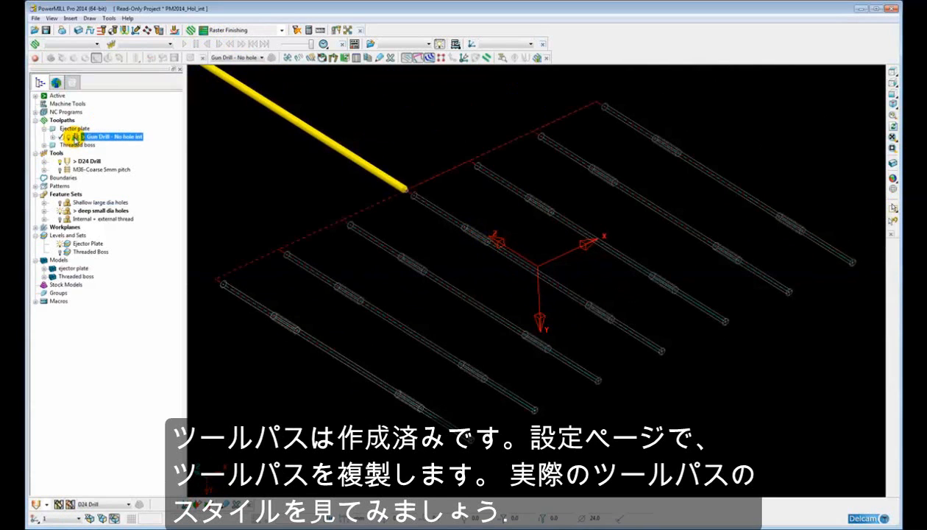
{"action": "right_click", "coordinate": [73, 137]}
{"action": "left_click", "coordinate": [96, 200]}
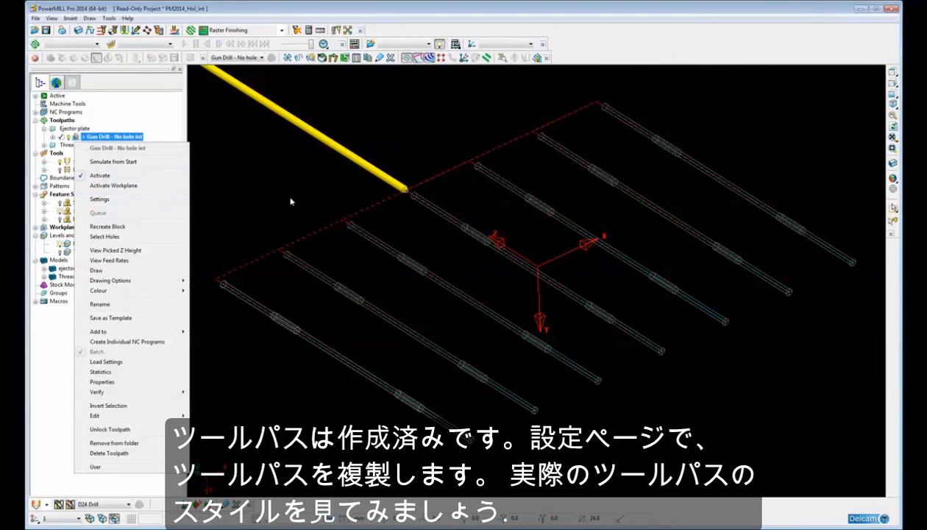
{"action": "mouse_move", "coordinate": [296, 177]}
{"action": "left_mouse_down"}
{"action": "mouse_move", "coordinate": [300, 112]}
{"action": "mouse_move", "coordinate": [289, 107]}
{"action": "left_mouse_up"}
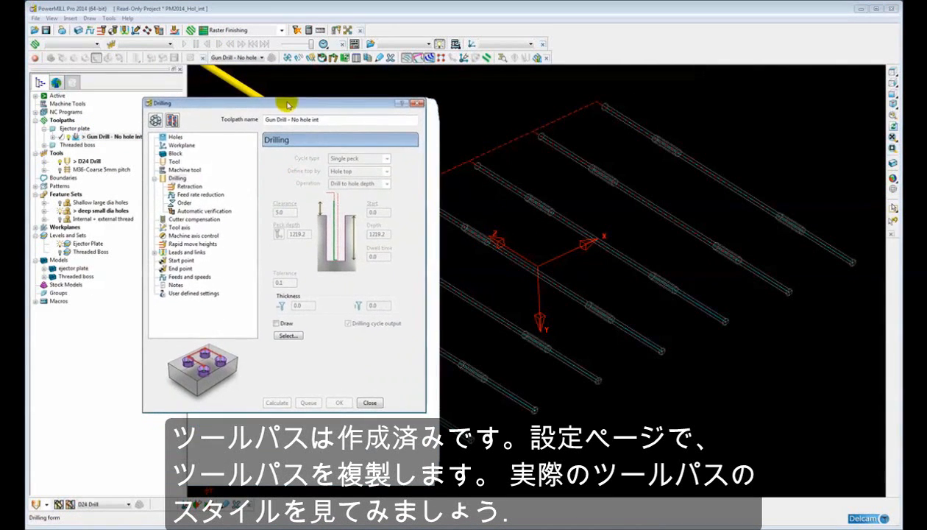
{"action": "left_click", "coordinate": [173, 120]}
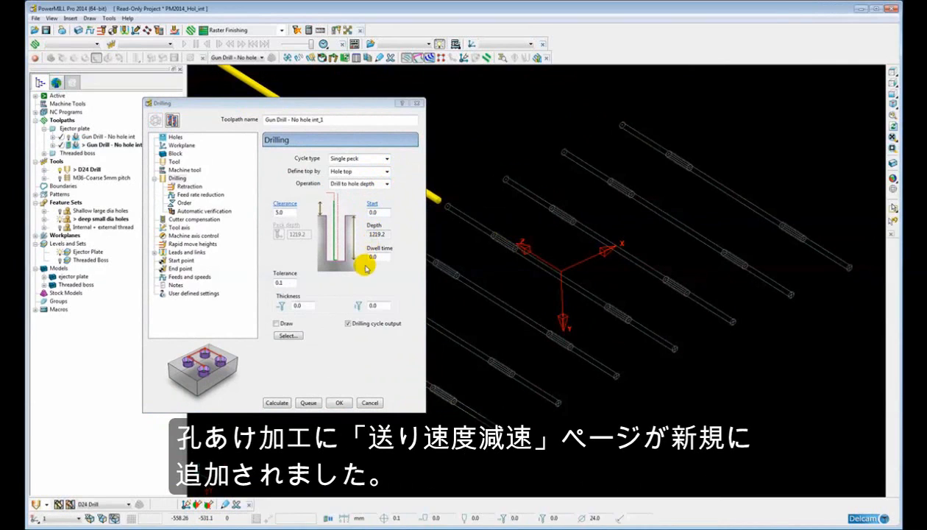
Enable feed rate reduction at hole intersections, with a safety margin of 5 mm and a distance of 20 mm.
{"action": "left_click", "coordinate": [201, 195]}
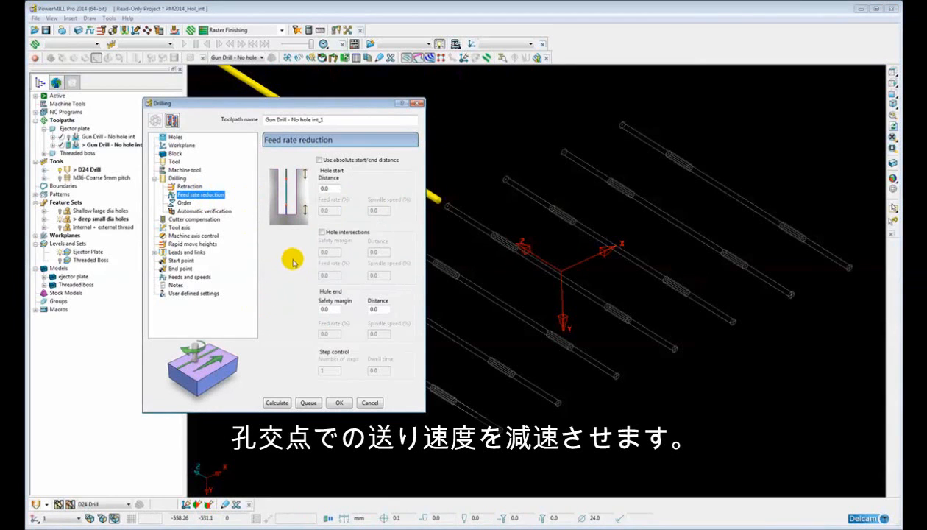
{"action": "left_click", "coordinate": [322, 232]}
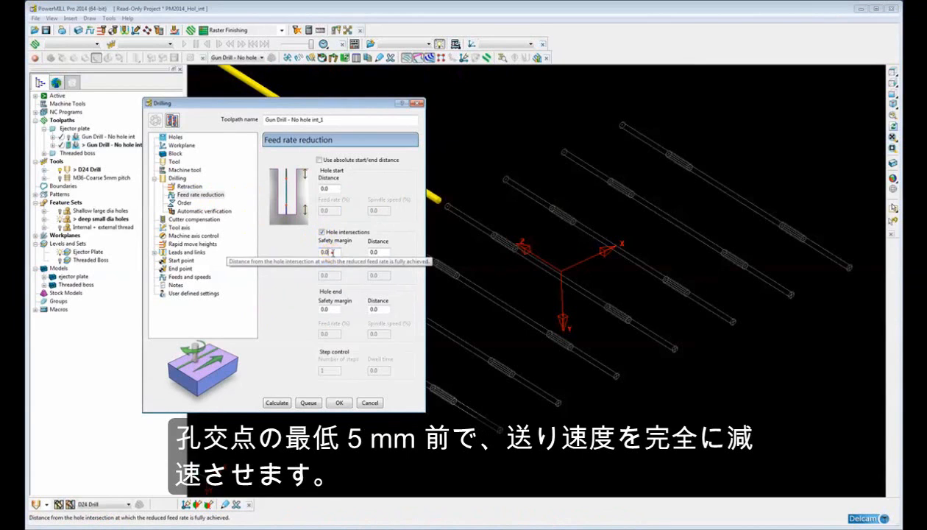
{"action": "double_click", "coordinate": [322, 252]}
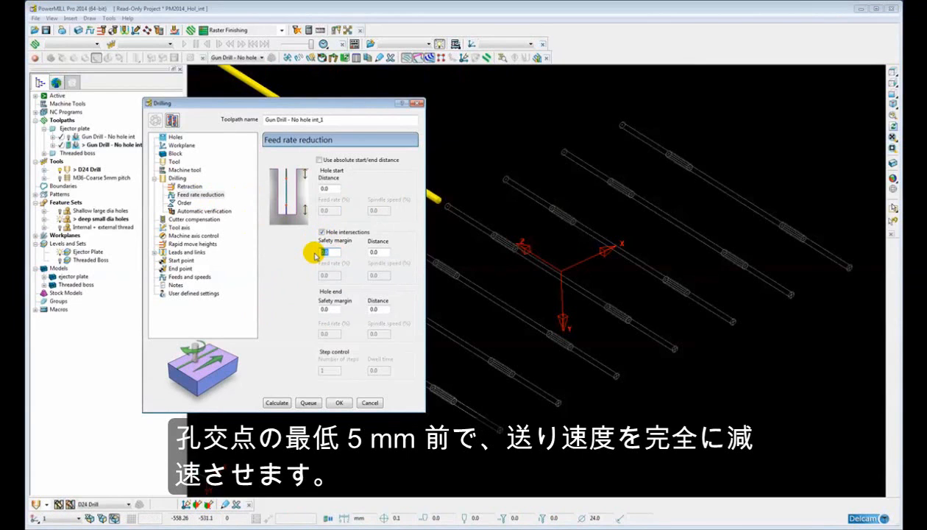
{"action": "type", "text": "5"}
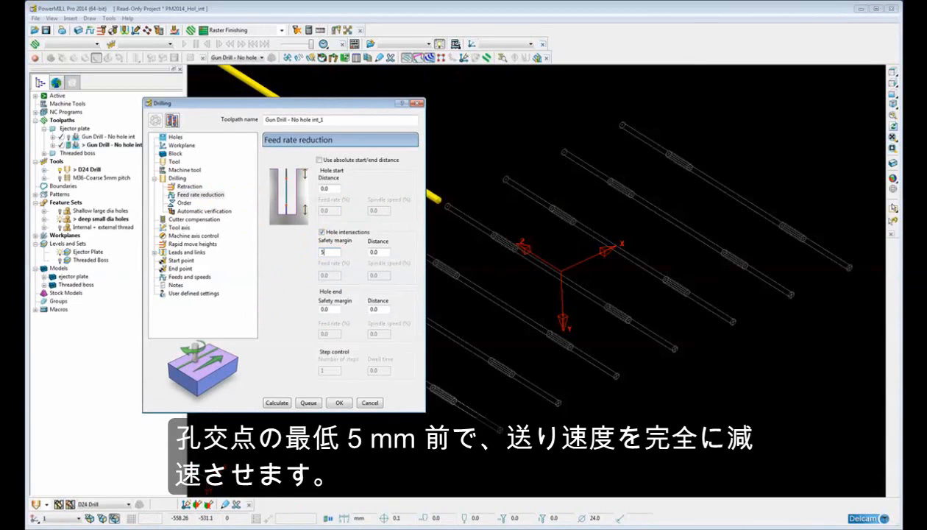
{"action": "double_click", "coordinate": [376, 253]}
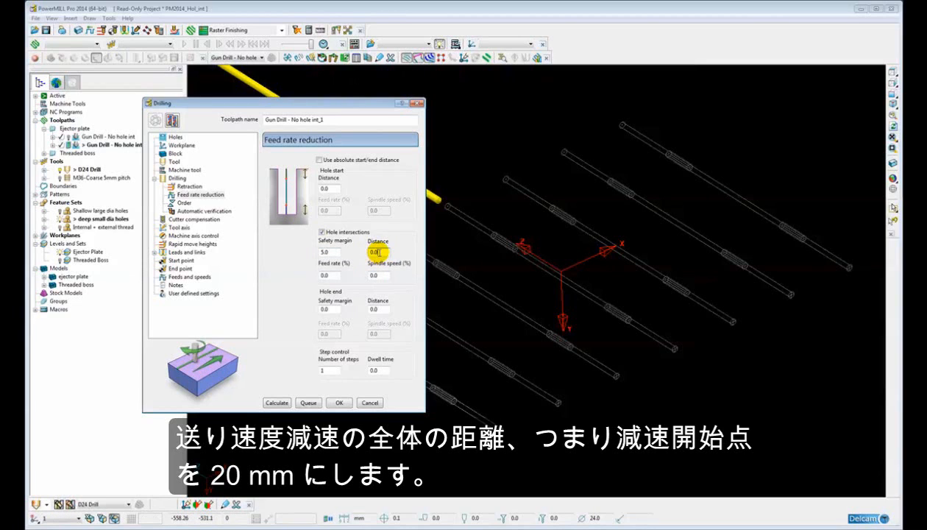
{"action": "type", "text": "20"}
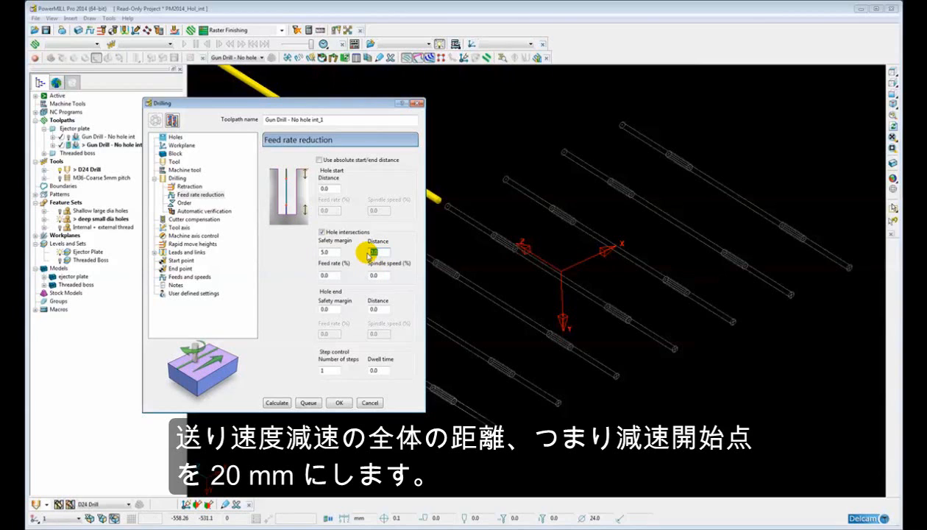
{"action": "type", "text": "20"}
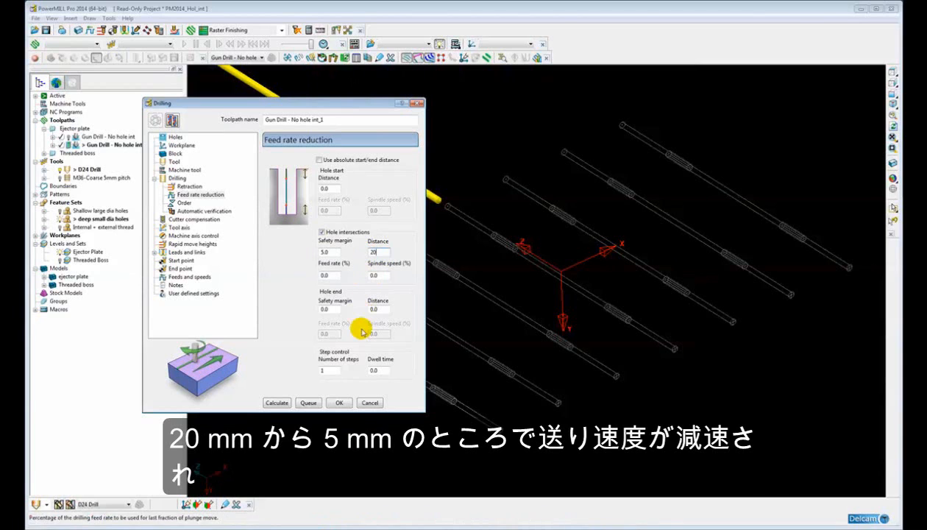
Set the slowdown to 4 steps, with the hole-intersection feed rate at 30% and spindle speed at 50%.
{"action": "double_click", "coordinate": [322, 371]}
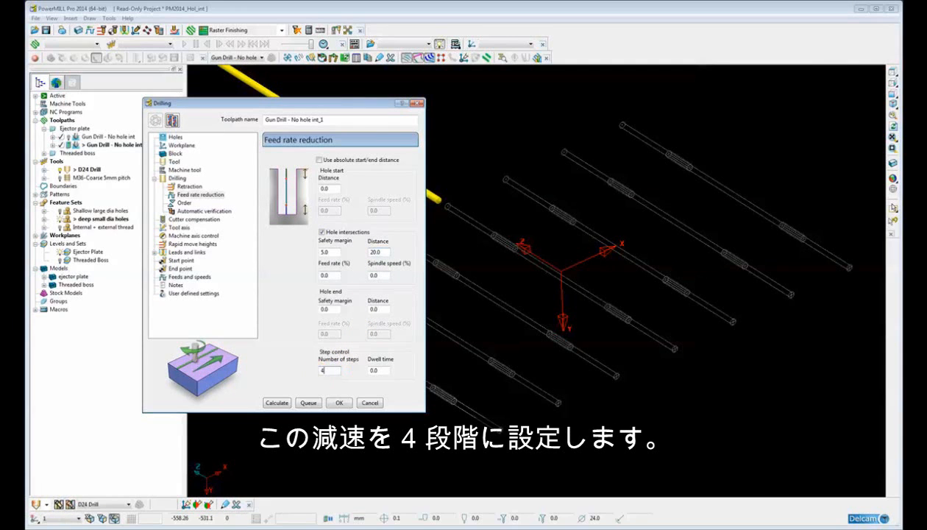
{"action": "type", "text": "4"}
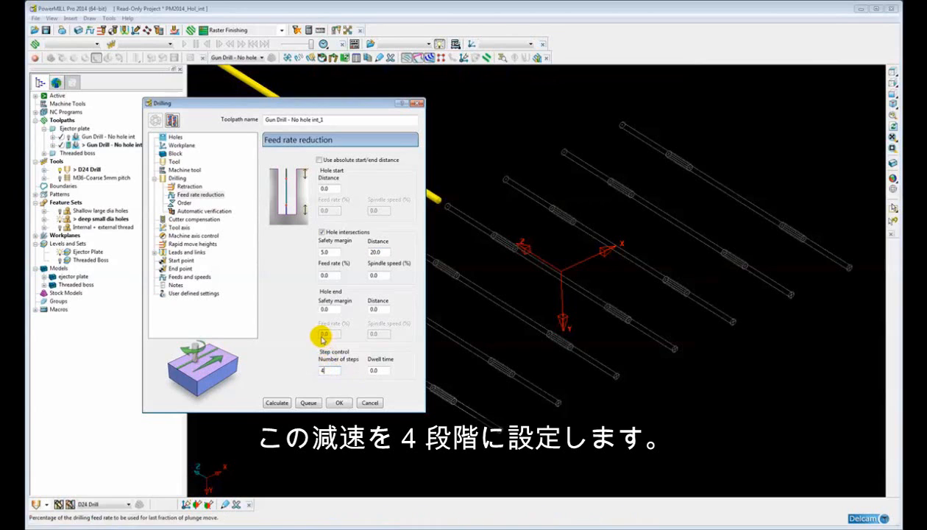
{"action": "double_click", "coordinate": [326, 276]}
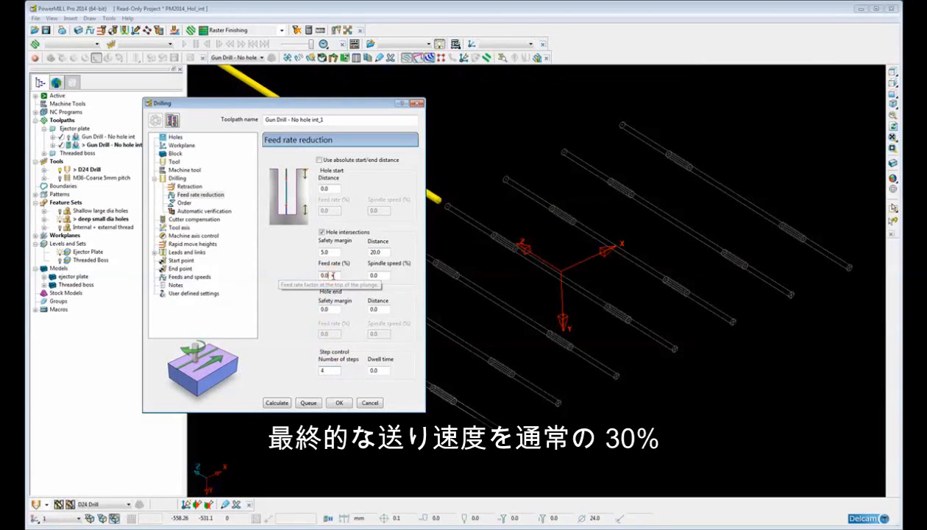
{"action": "type", "text": "30"}
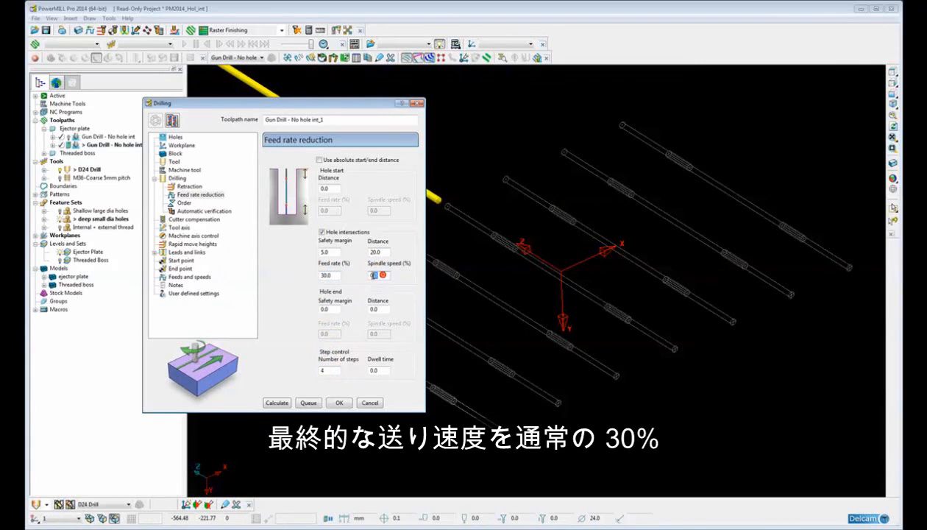
{"action": "left_click", "coordinate": [386, 275]}
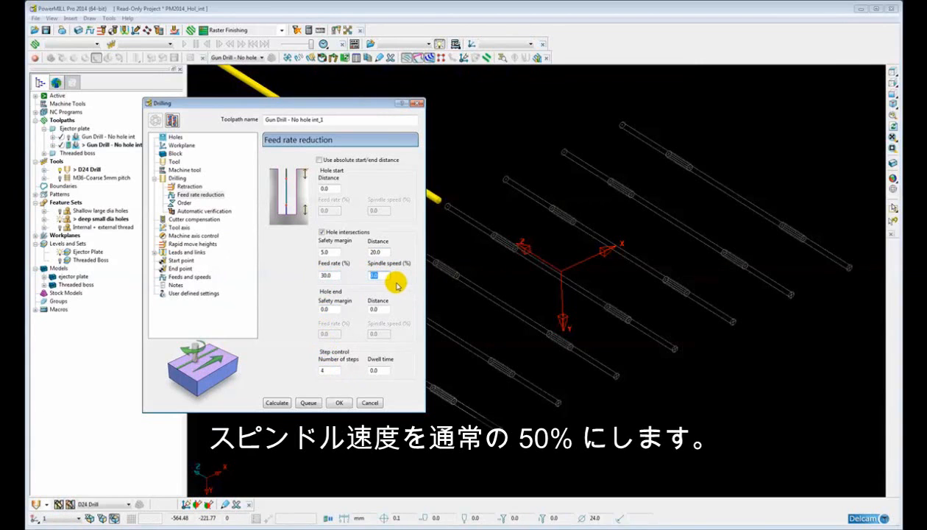
{"action": "type", "text": "50"}
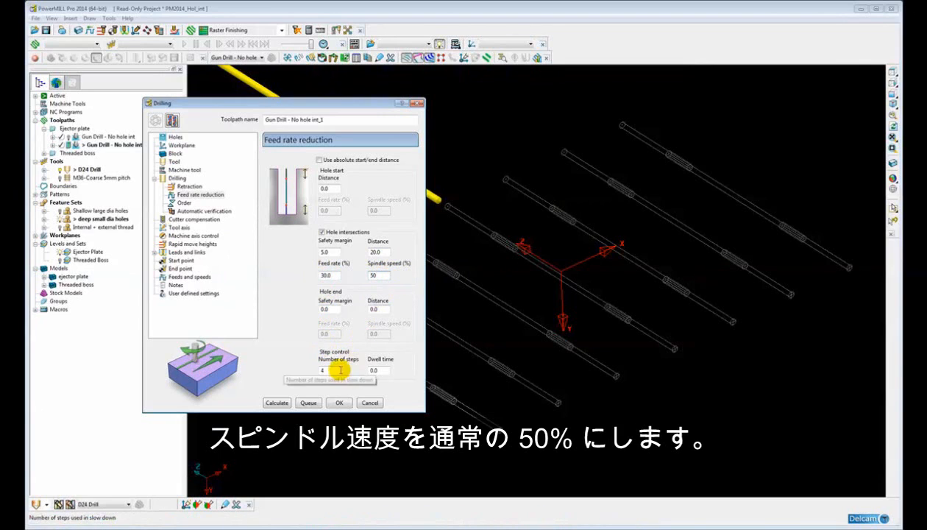
Select all deep small holes by diameter and calculate the drilling toolpath with the hole-intersection slowdown.
{"action": "left_click", "coordinate": [177, 178]}
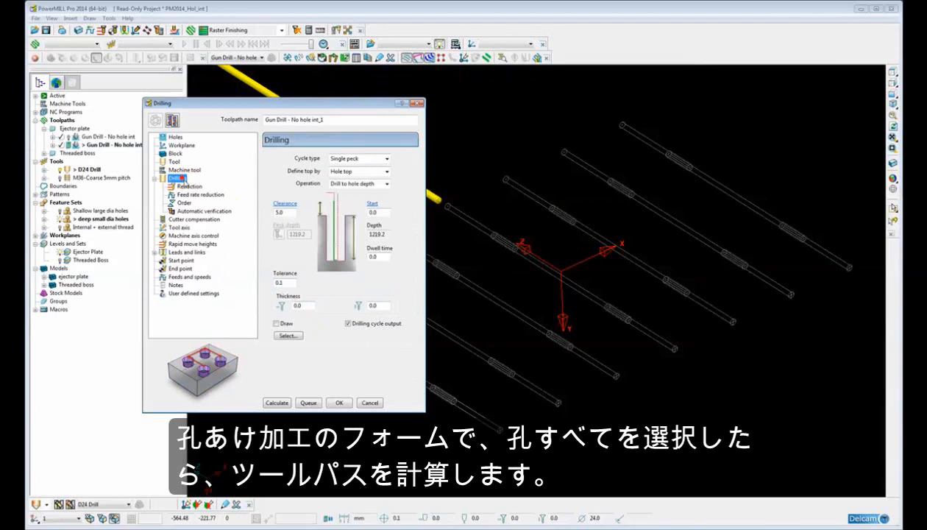
{"action": "left_click", "coordinate": [287, 335]}
{"action": "left_click", "coordinate": [87, 134]}
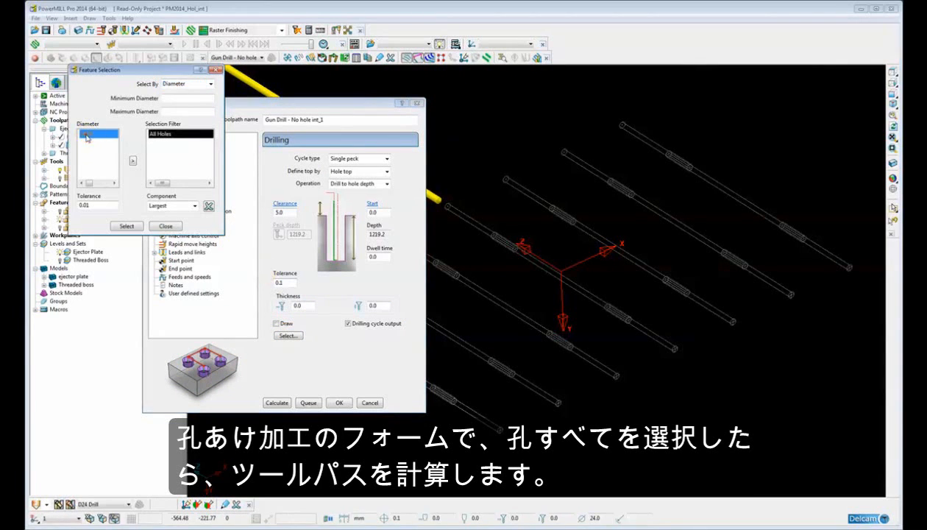
{"action": "left_click", "coordinate": [133, 161]}
{"action": "left_click", "coordinate": [127, 226]}
{"action": "left_click", "coordinate": [166, 226]}
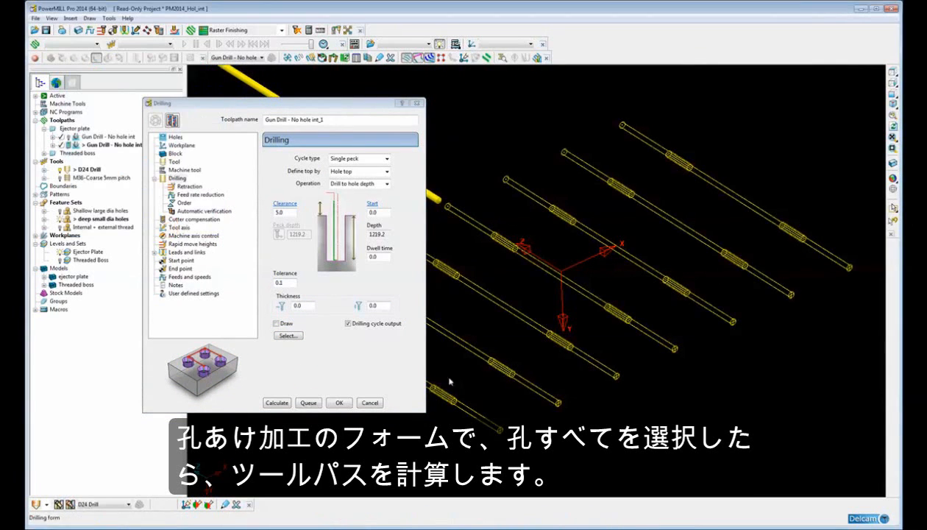
{"action": "left_click", "coordinate": [276, 403]}
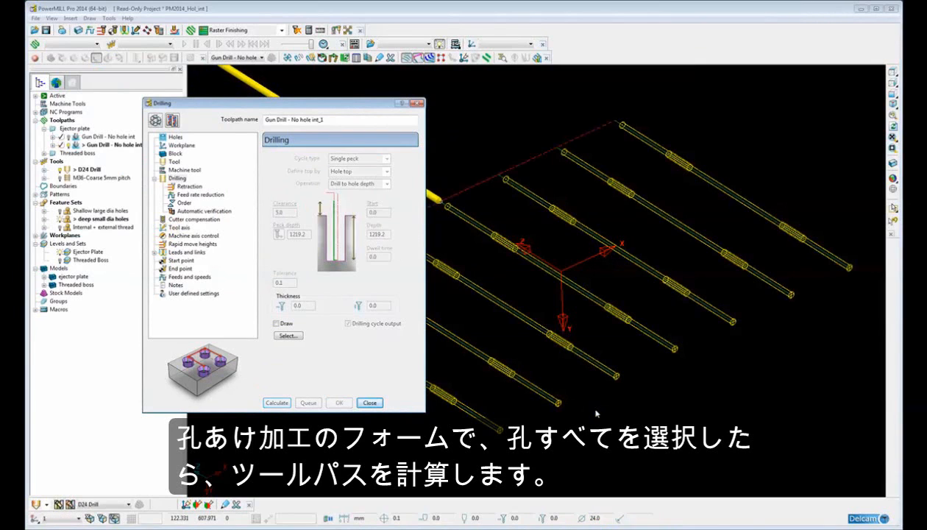
{"action": "left_click", "coordinate": [370, 403]}
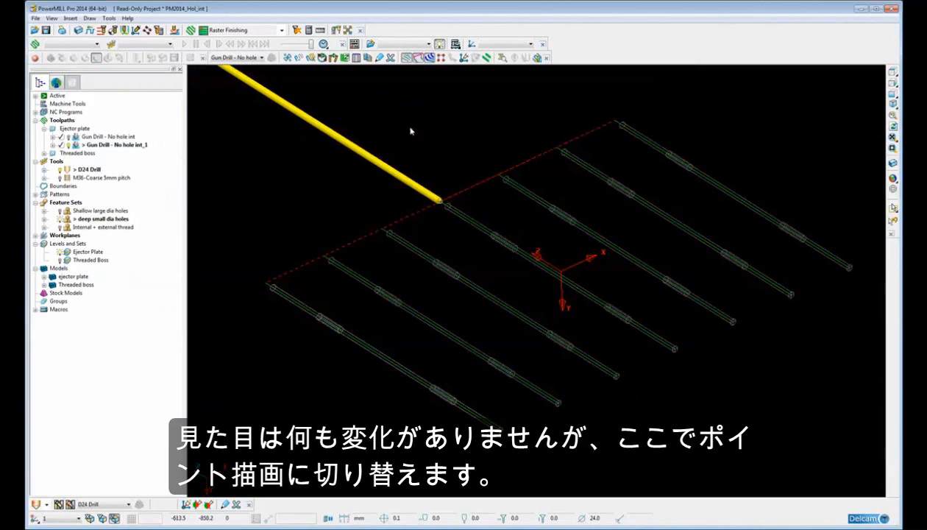
Display the toolpath points and inspect the slowdown points in front of a hole intersection.
{"action": "left_click", "coordinate": [440, 58]}
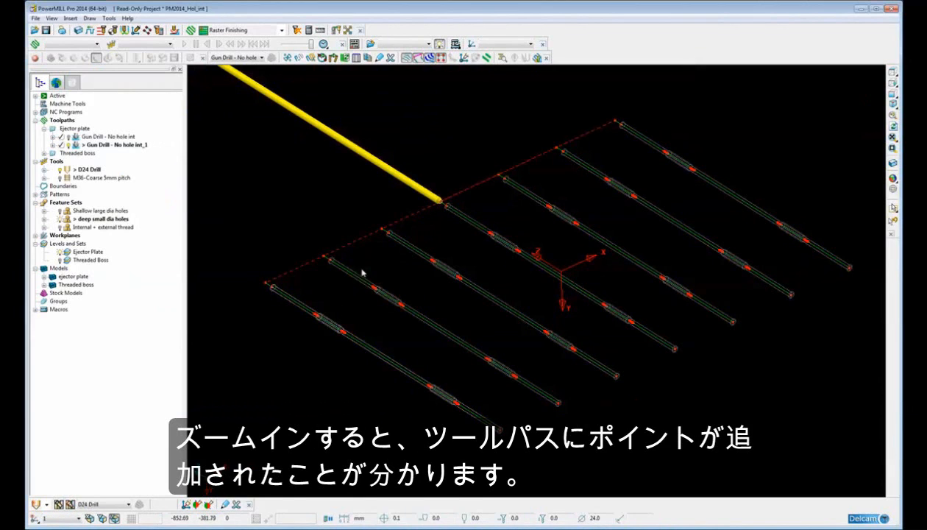
{"action": "middle_click_drag", "start_coordinate": [378, 296], "coordinate": [414, 324], "text": "ctrl+shift"}
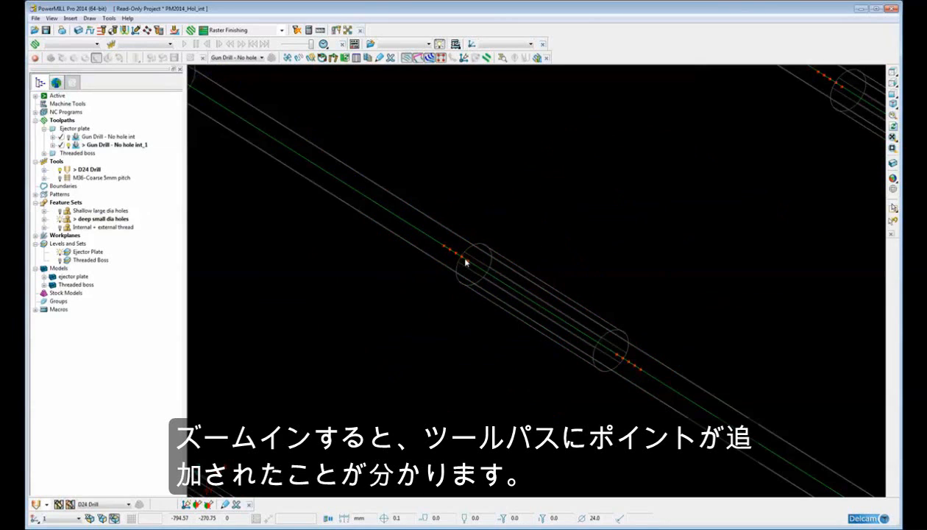
{"action": "middle_click_drag", "start_coordinate": [446, 229], "coordinate": [607, 312]}
{"action": "scroll", "coordinate": [490, 287], "scroll_direction": "up", "scroll_amount": 2}
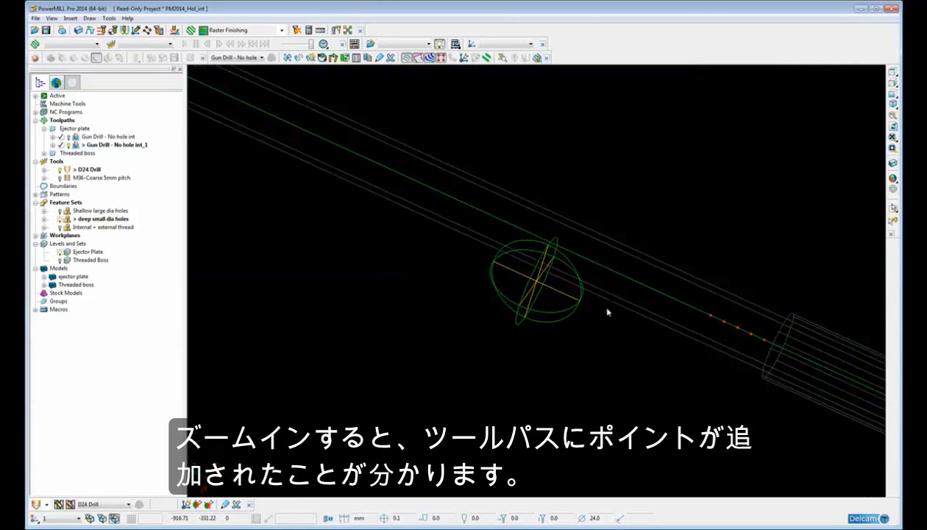
{"action": "middle_click_drag", "start_coordinate": [734, 324], "coordinate": [535, 290], "text": "shift"}
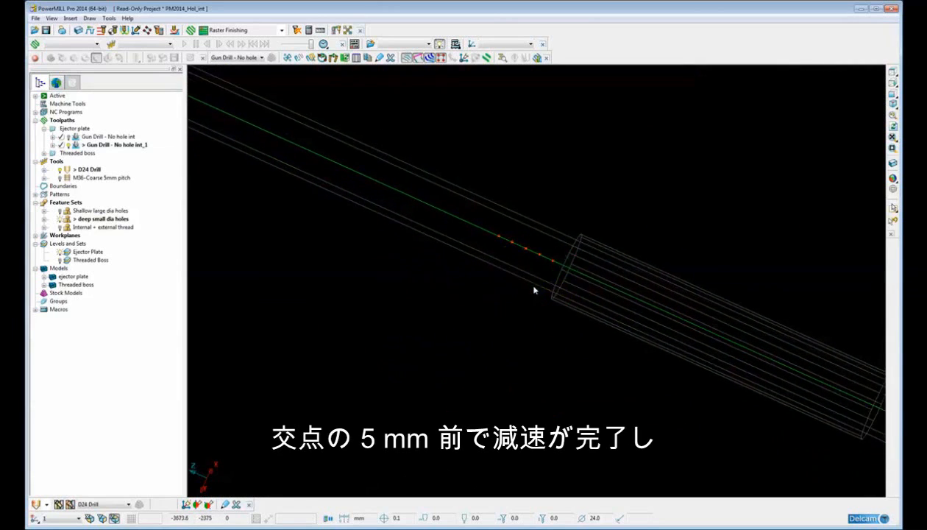
{"action": "scroll", "coordinate": [536, 278], "scroll_direction": "up", "scroll_amount": 2}
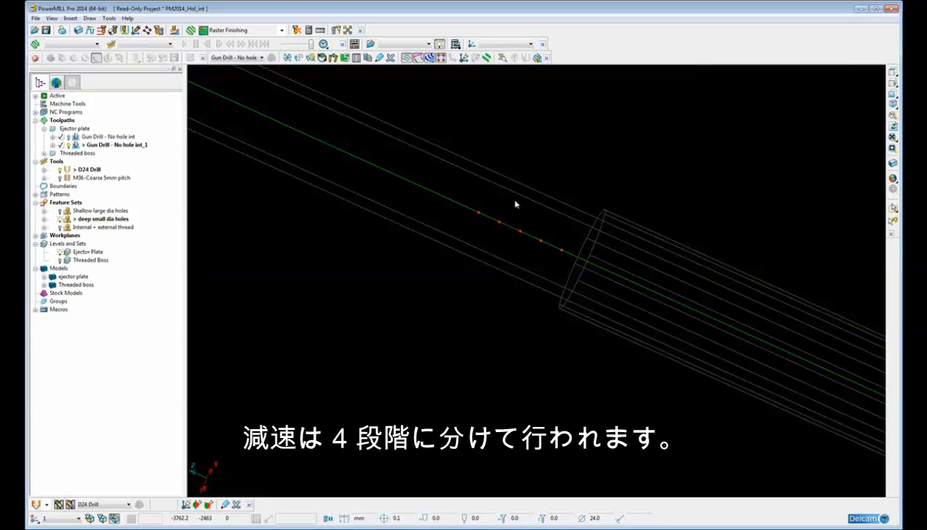
{"action": "scroll", "coordinate": [513, 220], "scroll_direction": "down", "scroll_amount": 5}
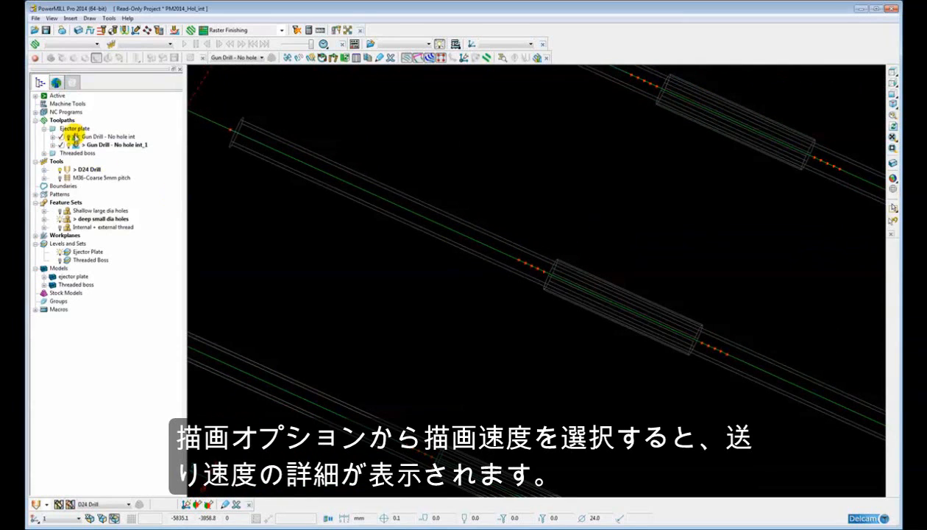
Turn on Draw Feeds for the "Gun Drill - No hole int_1" toolpath and review its listed feed rates.
{"action": "right_click", "coordinate": [63, 145]}
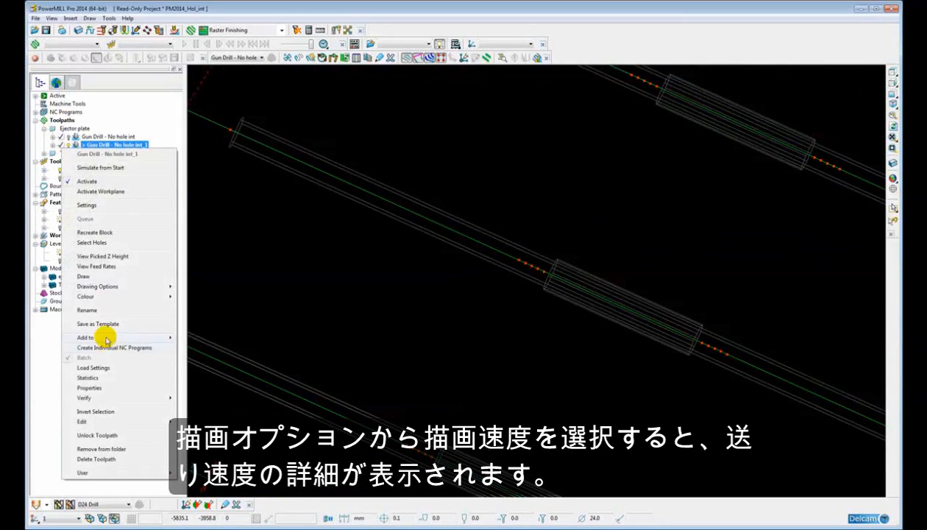
{"action": "mouse_move", "coordinate": [96, 287]}
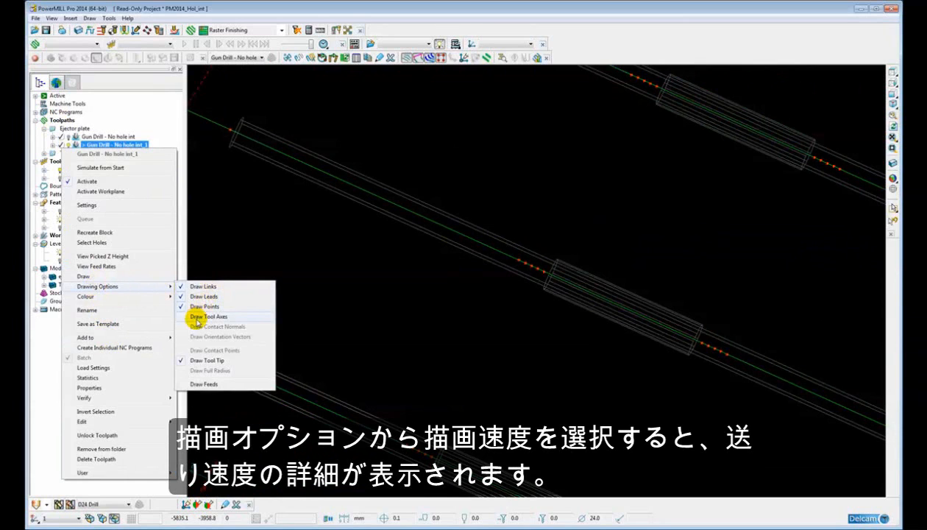
{"action": "left_click", "coordinate": [189, 383]}
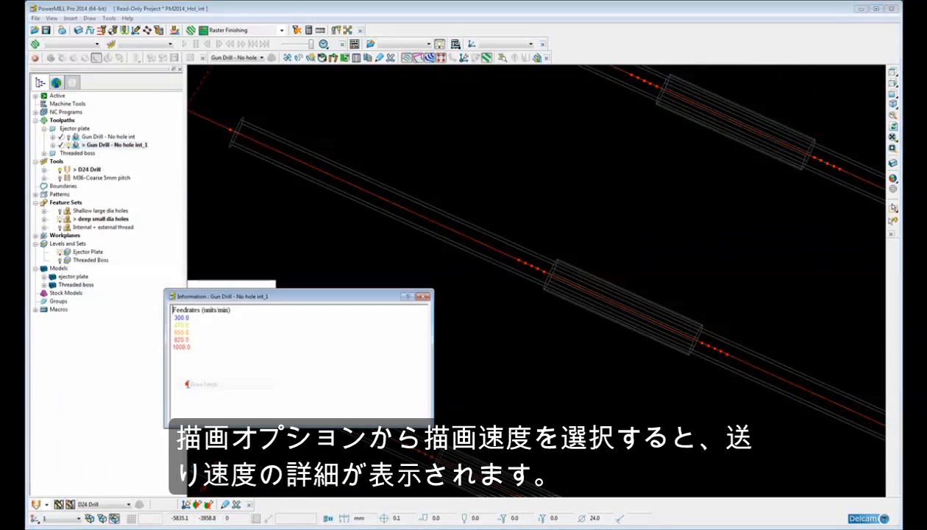
{"action": "left_click_drag", "start_coordinate": [306, 297], "coordinate": [334, 284]}
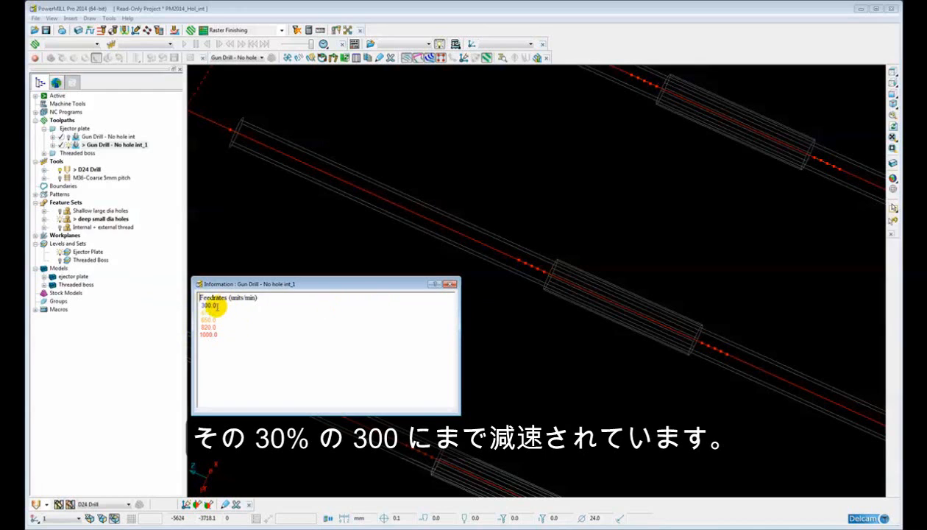
{"action": "left_click", "coordinate": [450, 284]}
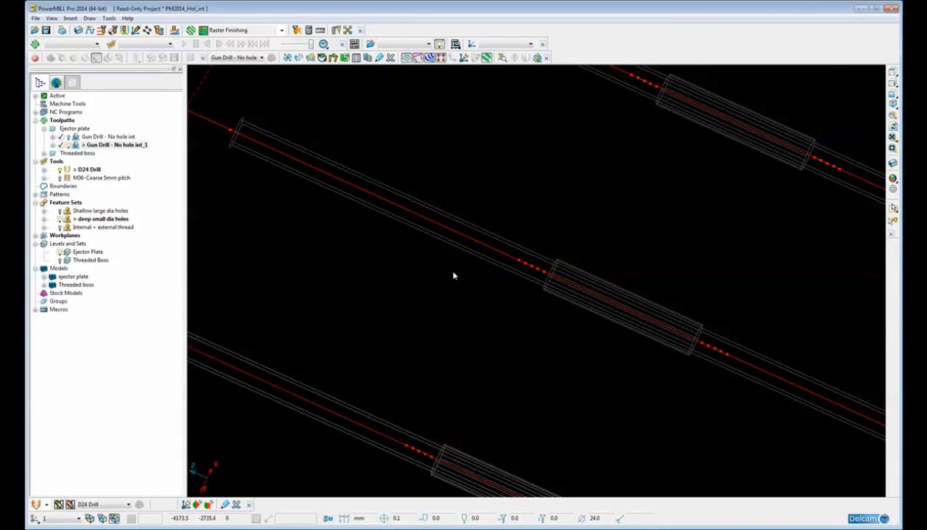
Shade the model and bring the whole ejector plate into view.
{"action": "scroll", "coordinate": [459, 279], "scroll_direction": "down", "scroll_amount": 5}
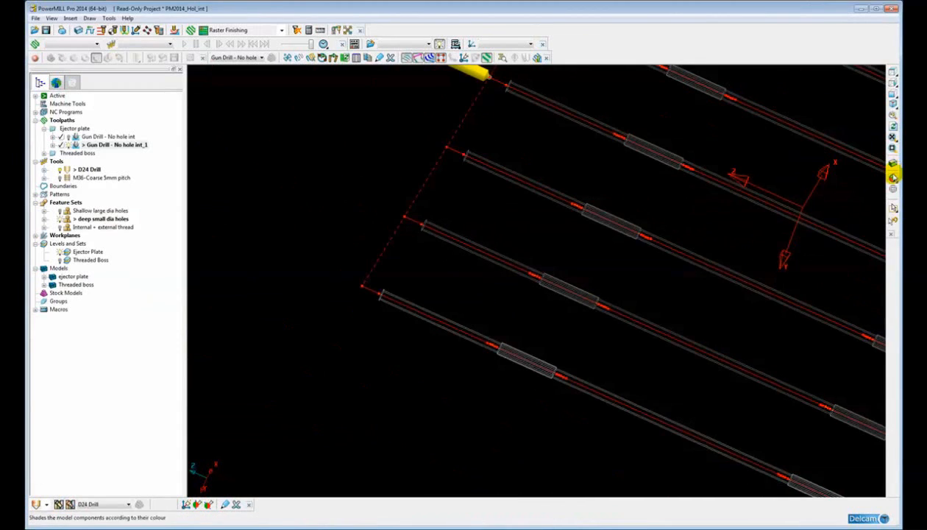
{"action": "left_click", "coordinate": [894, 163]}
{"action": "scroll", "coordinate": [617, 234], "scroll_direction": "down", "scroll_amount": 2}
{"action": "mouse_move", "coordinate": [617, 234]}
{"action": "middle_mouse_down"}
{"action": "mouse_move", "coordinate": [513, 309]}
{"action": "mouse_move", "coordinate": [316, 293]}
{"action": "mouse_move", "coordinate": [333, 271]}
{"action": "mouse_move", "coordinate": [388, 309]}
{"action": "mouse_move", "coordinate": [364, 300]}
{"action": "middle_mouse_up"}
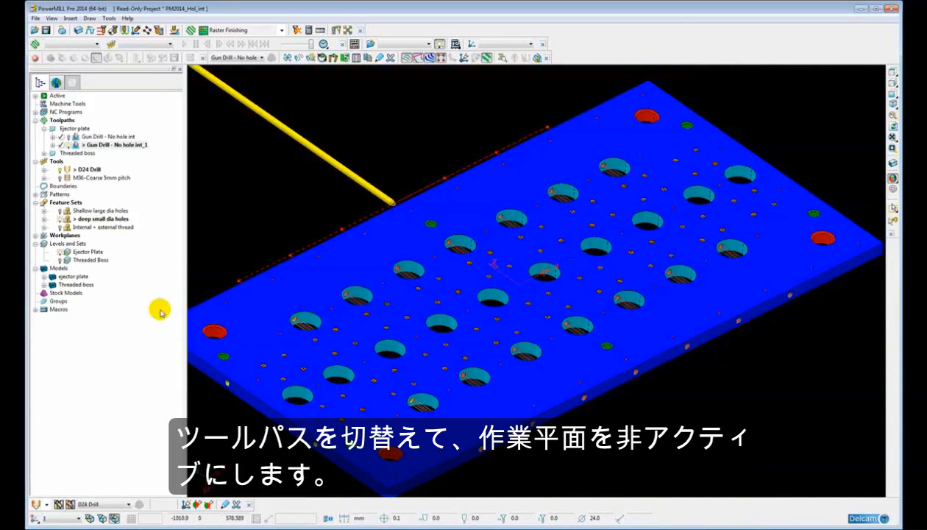
Hide the Ejector Plate level and "deep small dia holes" set, show the Threaded Boss level, and deactivate and hide the "Gun Drill - No hole int_1" toolpath.
{"action": "left_click", "coordinate": [62, 252]}
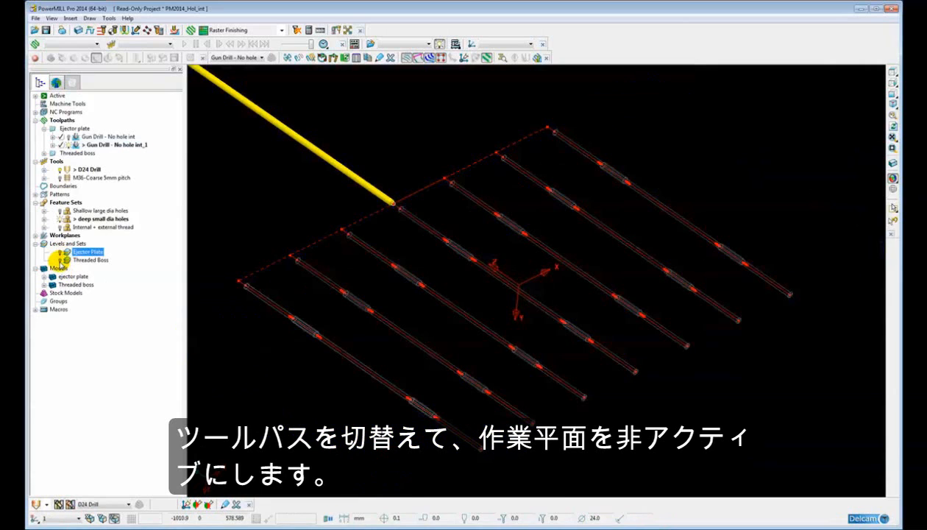
{"action": "left_click", "coordinate": [60, 219]}
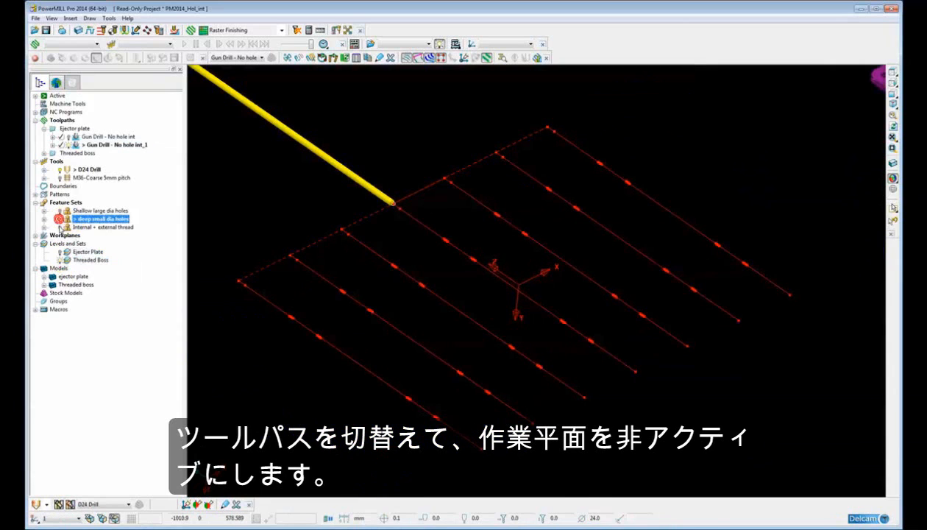
{"action": "double_click", "coordinate": [74, 145]}
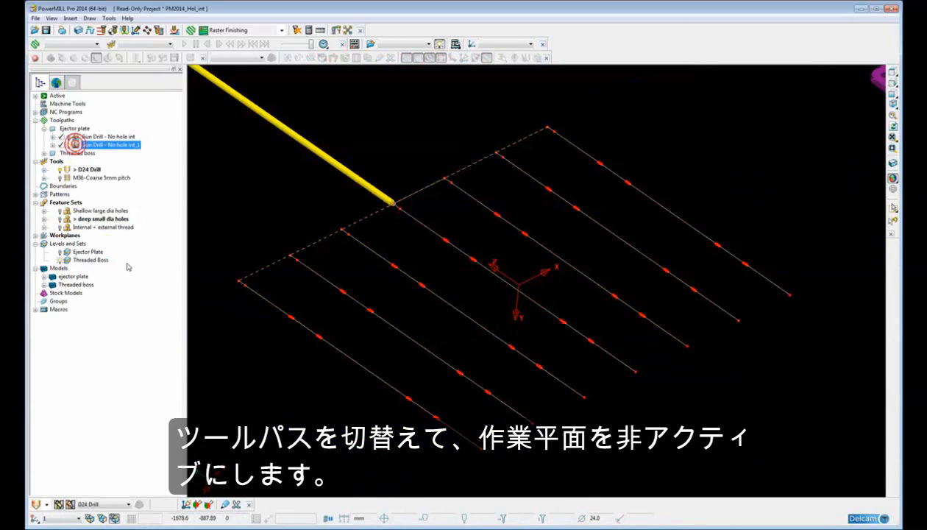
{"action": "left_click", "coordinate": [69, 145]}
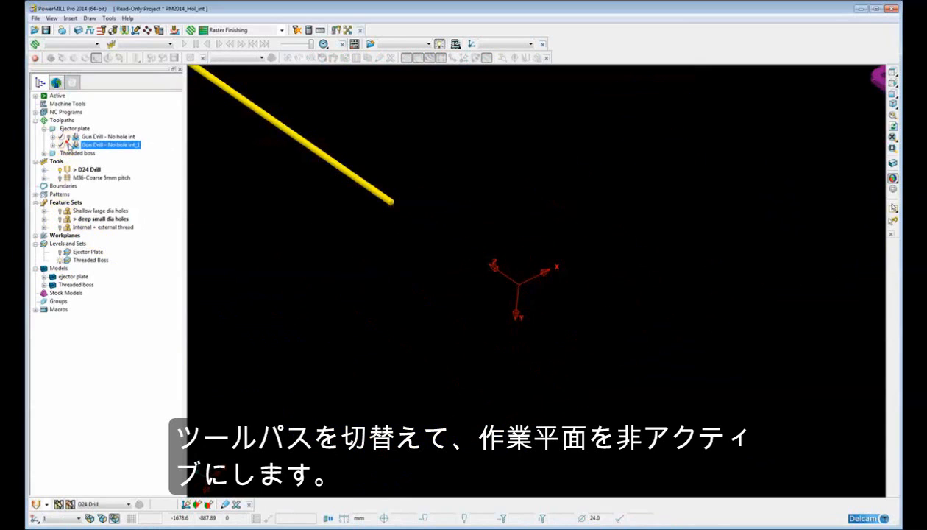
Switch to an isometric view and deactivate workplane 1.
{"action": "middle_click_drag", "start_coordinate": [206, 172], "coordinate": [209, 163]}
{"action": "key", "text": "ctrl+1"}
{"action": "middle_click_drag", "start_coordinate": [603, 338], "coordinate": [510, 276], "text": "shift"}
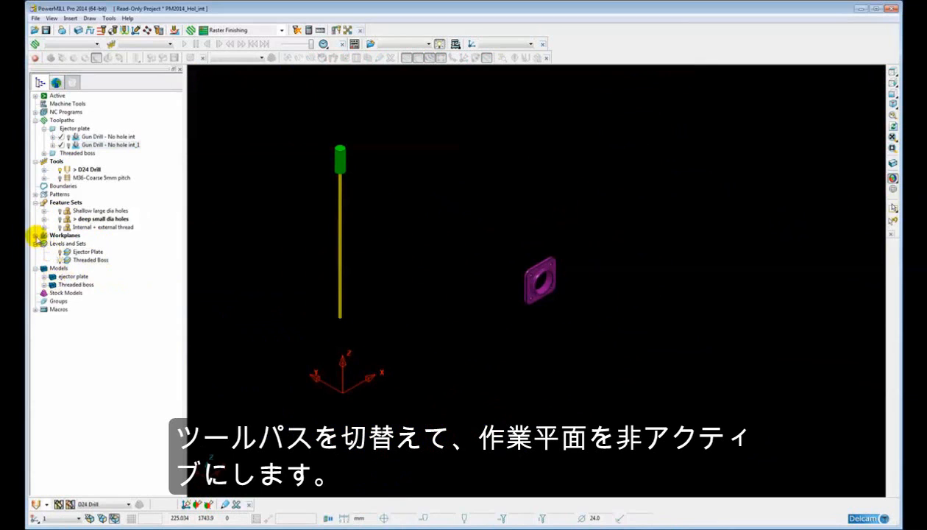
{"action": "left_click", "coordinate": [35, 236]}
{"action": "double_click", "coordinate": [68, 244]}
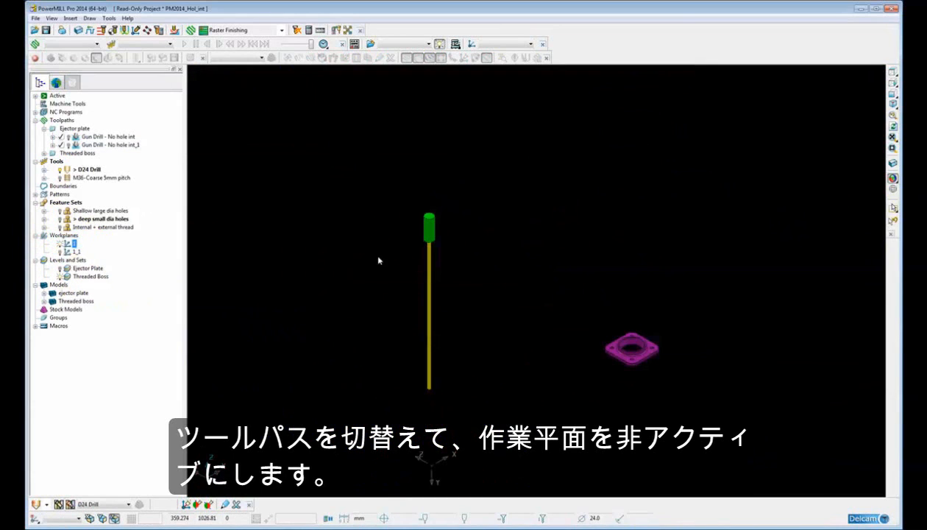
Activate the "M36-Coarse 5mm pitch" tool and frame the threaded boss model.
{"action": "double_click", "coordinate": [68, 177]}
{"action": "key", "text": "F6"}
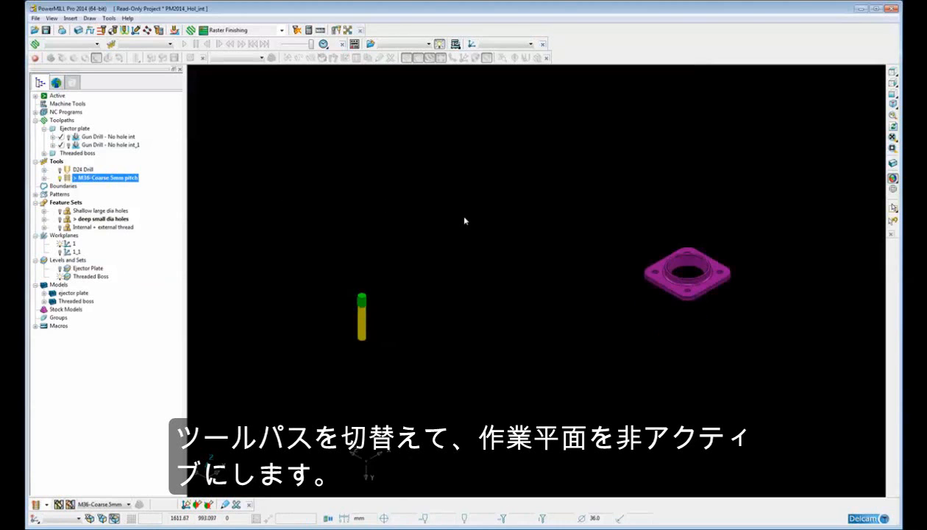
{"action": "middle_click_drag", "start_coordinate": [634, 271], "coordinate": [529, 223], "text": "shift"}
{"action": "scroll", "coordinate": [483, 292], "scroll_direction": "up", "scroll_amount": 4}
{"action": "scroll", "coordinate": [483, 293], "scroll_direction": "up", "scroll_amount": 2}
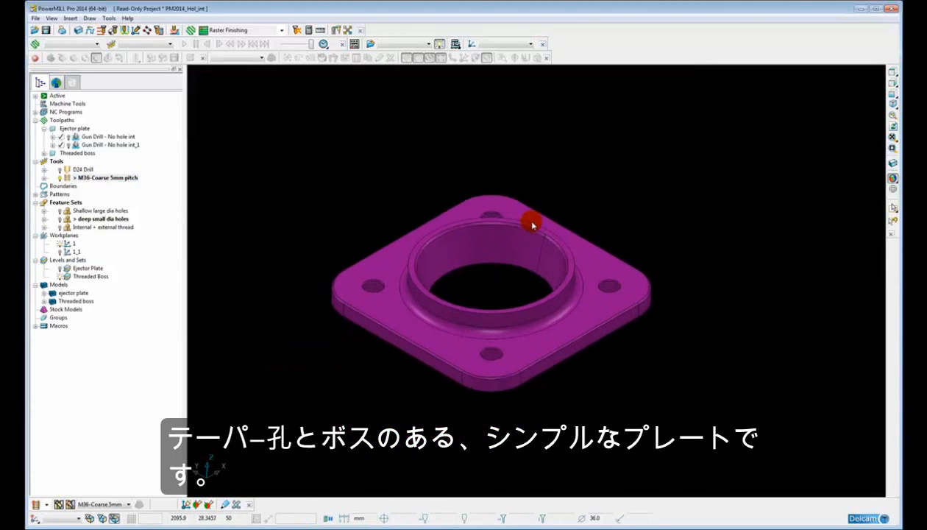
Pick the boss's inner bore face and its outer cylindrical face to examine the two surfaces for threading.
{"action": "middle_click_drag", "start_coordinate": [487, 261], "coordinate": [538, 256], "text": "shift"}
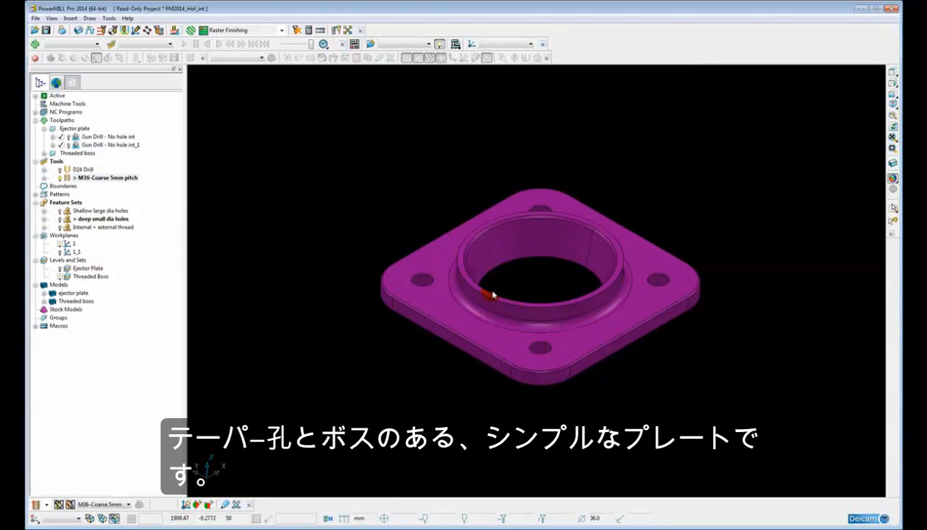
{"action": "scroll", "coordinate": [486, 288], "scroll_direction": "up", "scroll_amount": 2}
{"action": "left_click", "coordinate": [534, 213]}
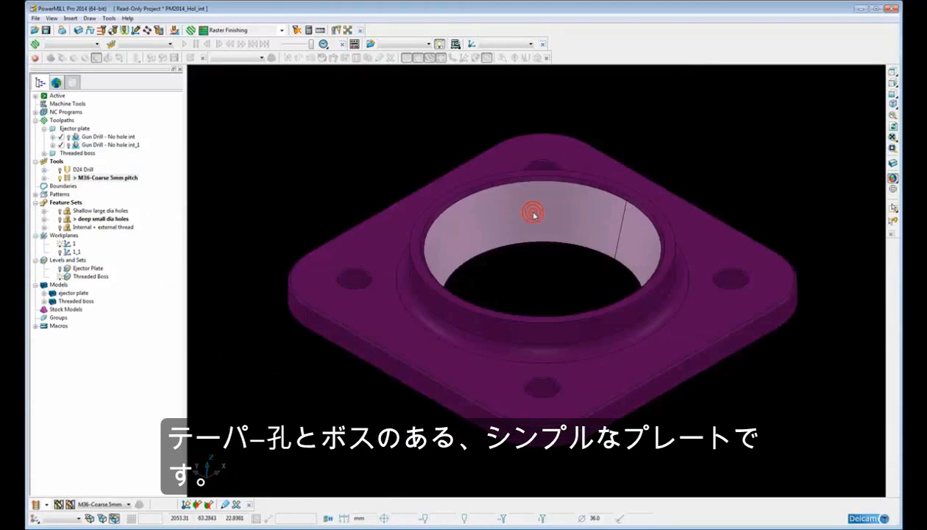
{"action": "left_click", "coordinate": [440, 306]}
{"action": "middle_click_drag", "start_coordinate": [440, 311], "coordinate": [461, 306]}
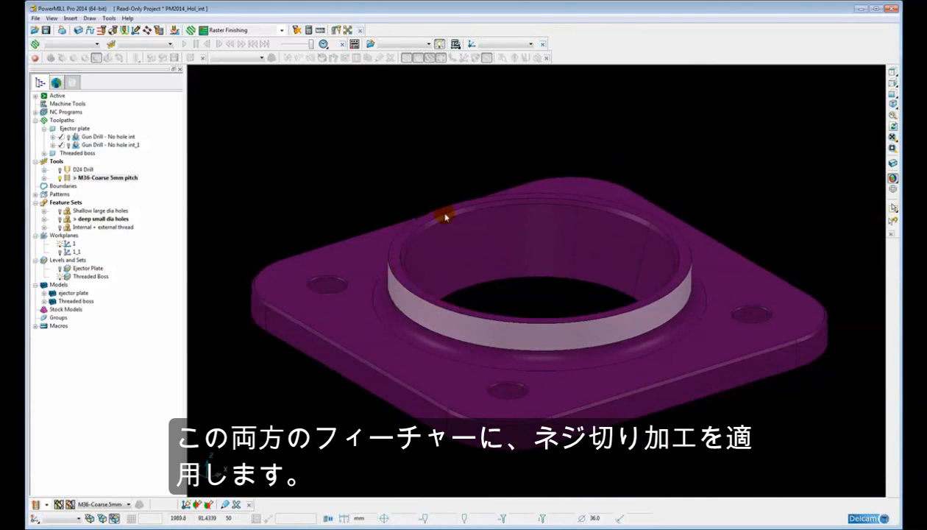
{"action": "left_click", "coordinate": [549, 251]}
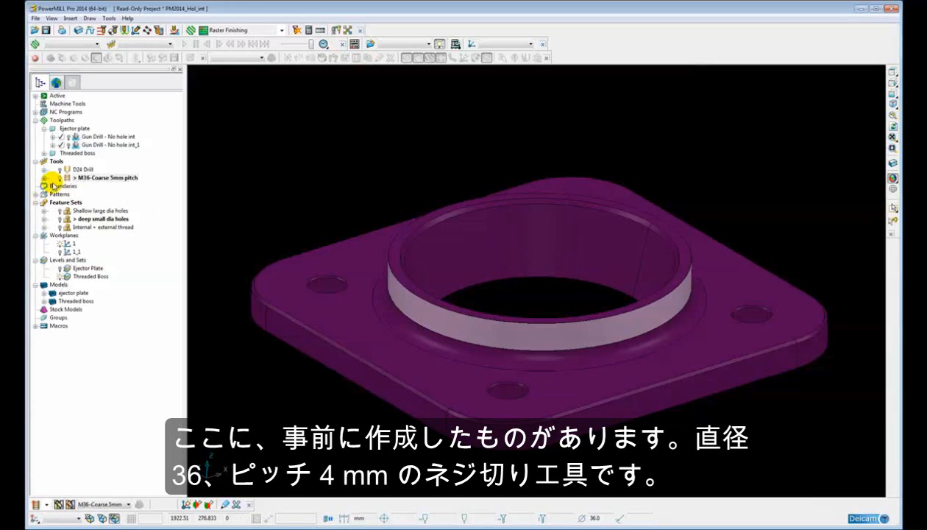
Rename the M36 thread mill tool as "M36-Coarse 4mm pitch" in its settings.
{"action": "right_click", "coordinate": [65, 178]}
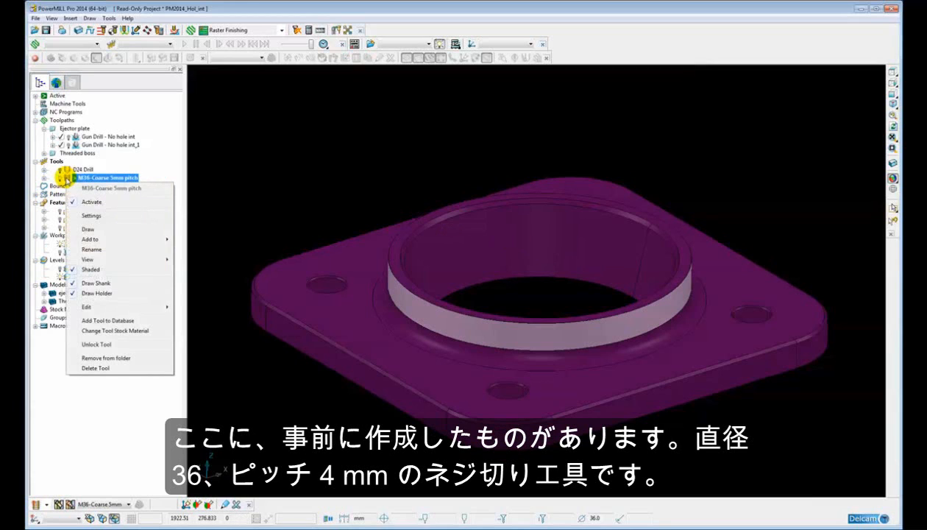
{"action": "left_click", "coordinate": [90, 215]}
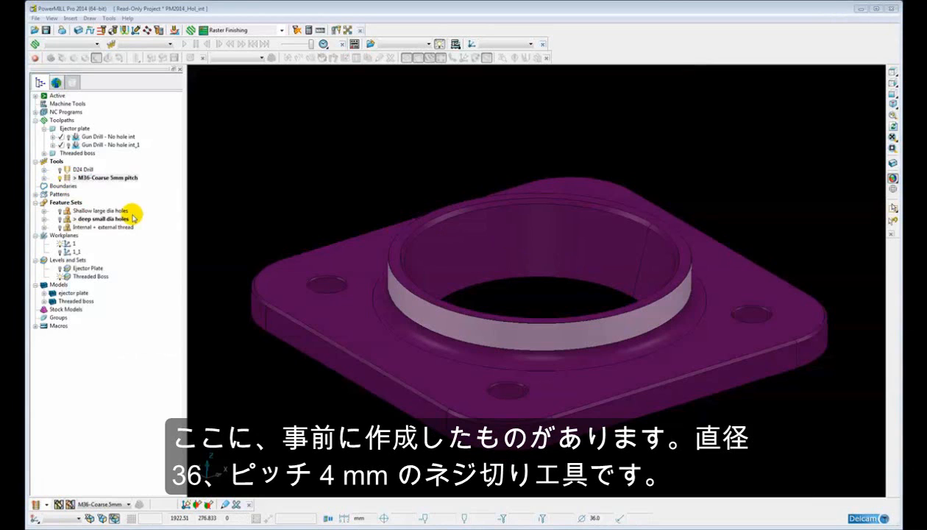
{"action": "left_click_drag", "start_coordinate": [200, 226], "coordinate": [202, 157]}
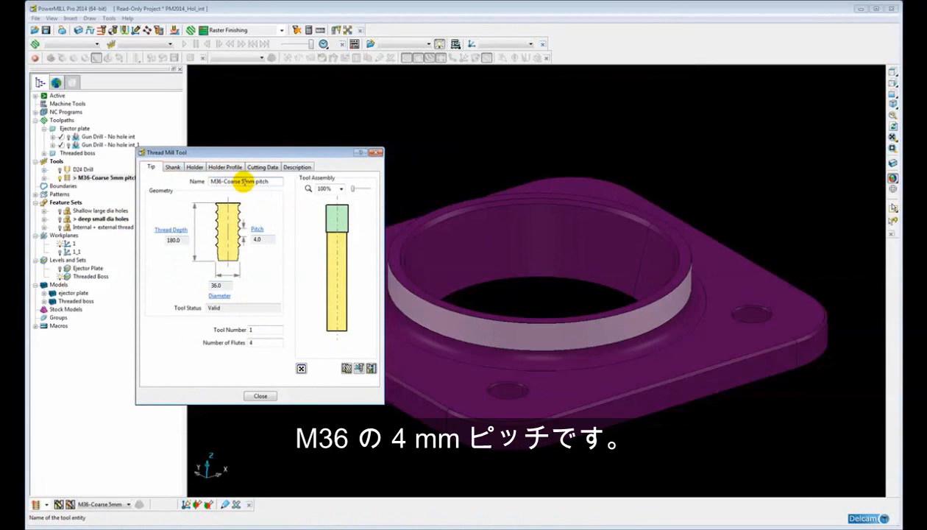
{"action": "key", "text": "BackSpace"}
{"action": "type", "text": "4"}
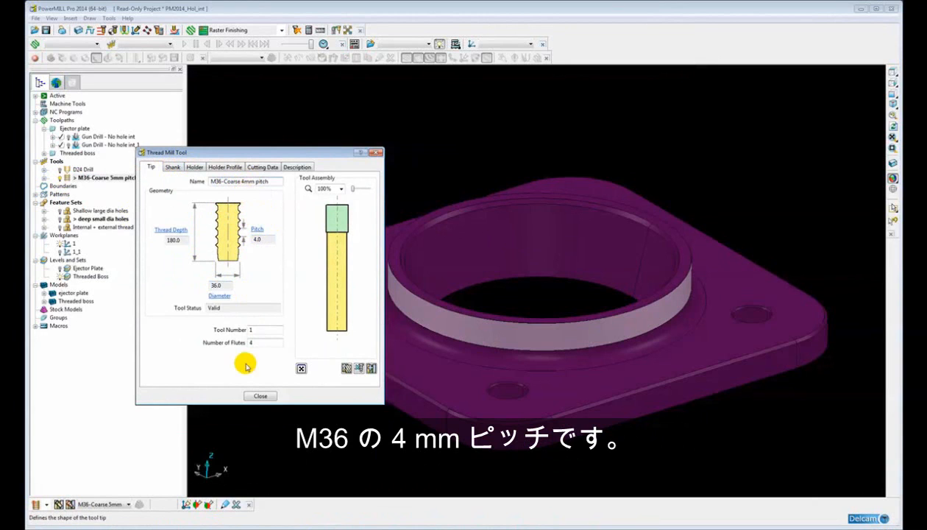
{"action": "left_click", "coordinate": [256, 396]}
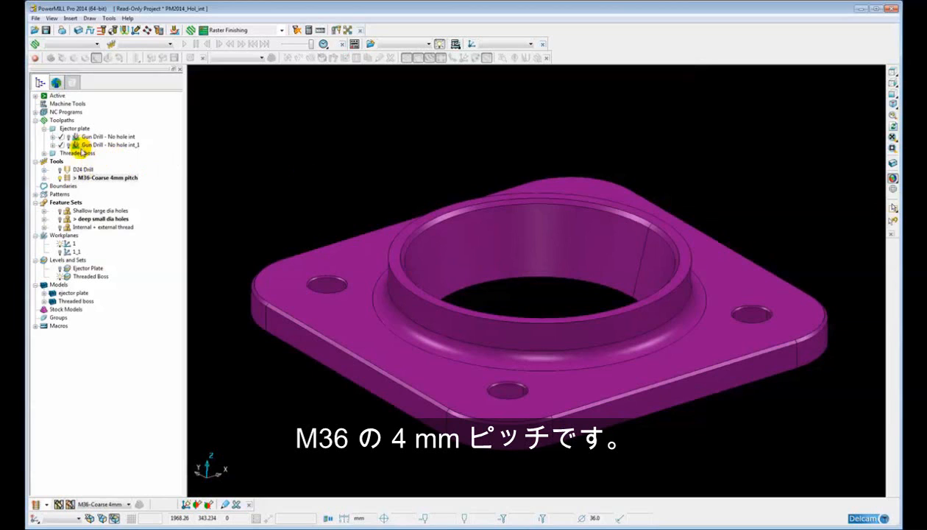
Activate the Internal Thread toolpath in the Threaded boss folder and create a copy of it from its settings.
{"action": "left_click", "coordinate": [43, 129]}
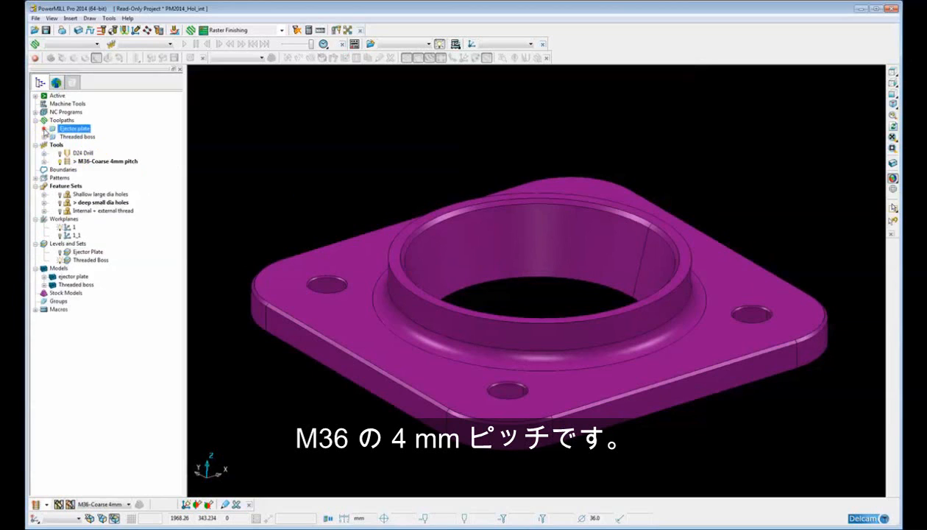
{"action": "left_click", "coordinate": [43, 137]}
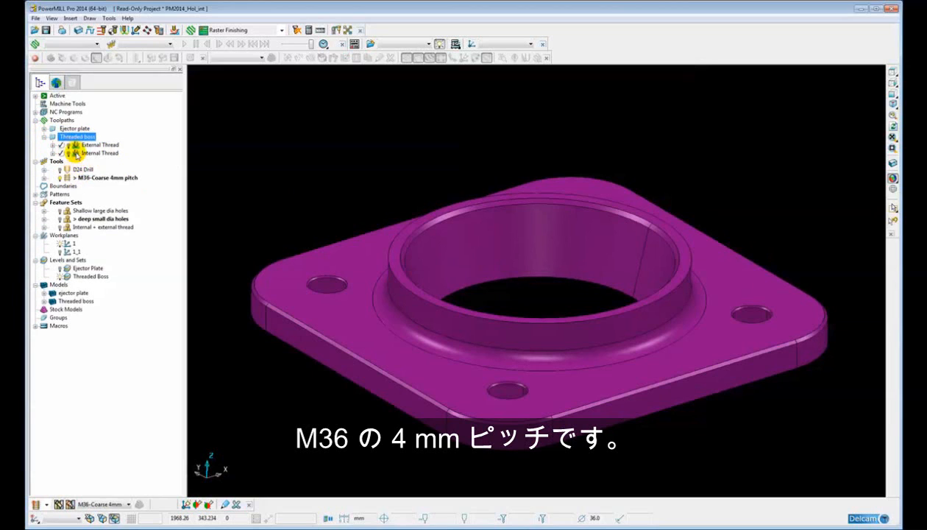
{"action": "double_click", "coordinate": [76, 153]}
{"action": "right_click", "coordinate": [77, 153]}
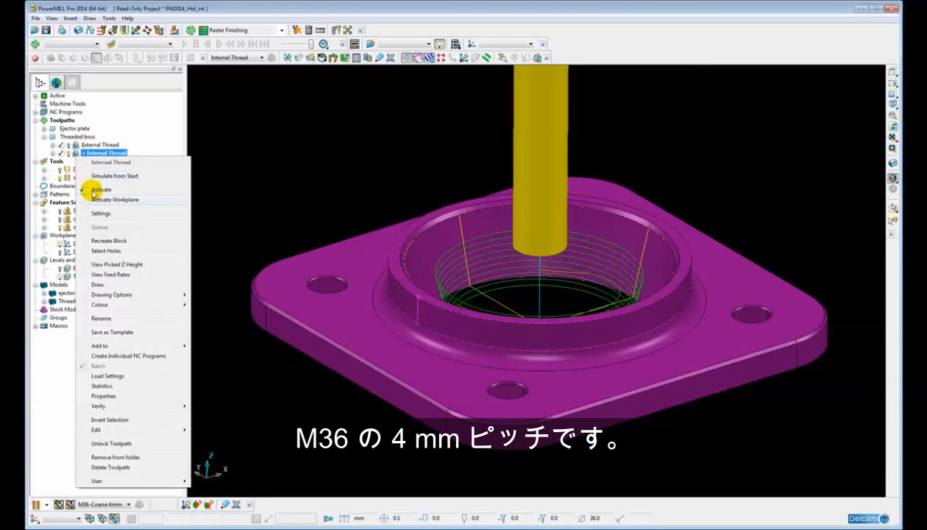
{"action": "left_click", "coordinate": [98, 215]}
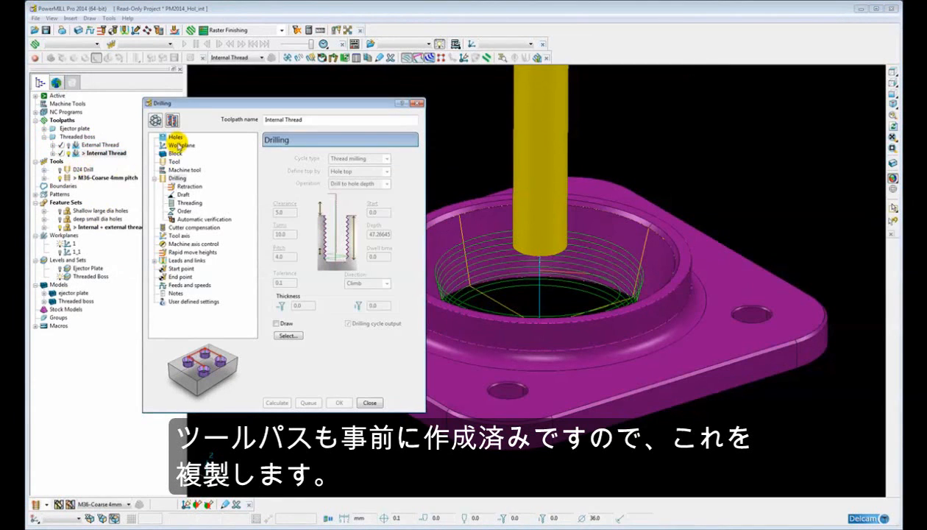
{"action": "left_click", "coordinate": [172, 120]}
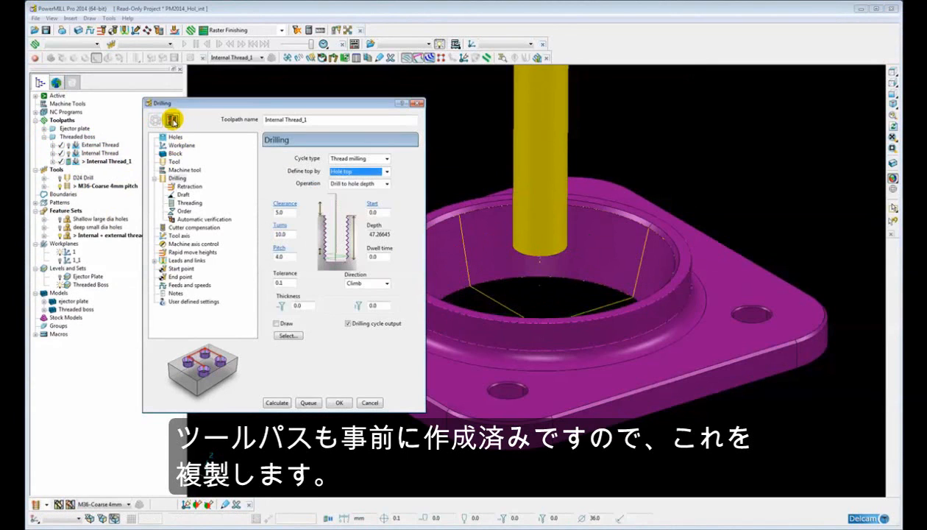
Choose the Thread milling cycle for the copied toolpath and review its draft angle and threading parameters.
{"action": "left_click", "coordinate": [385, 158]}
{"action": "left_click", "coordinate": [359, 238]}
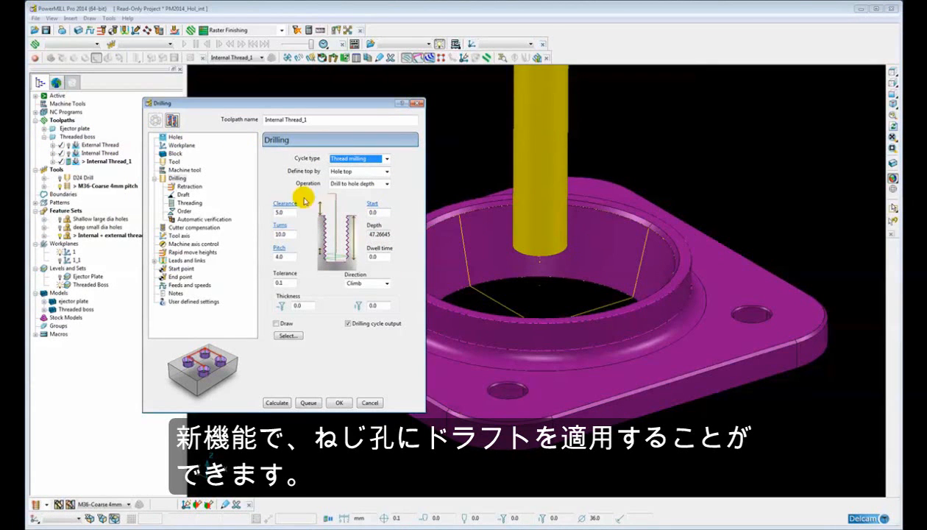
{"action": "left_click", "coordinate": [184, 195]}
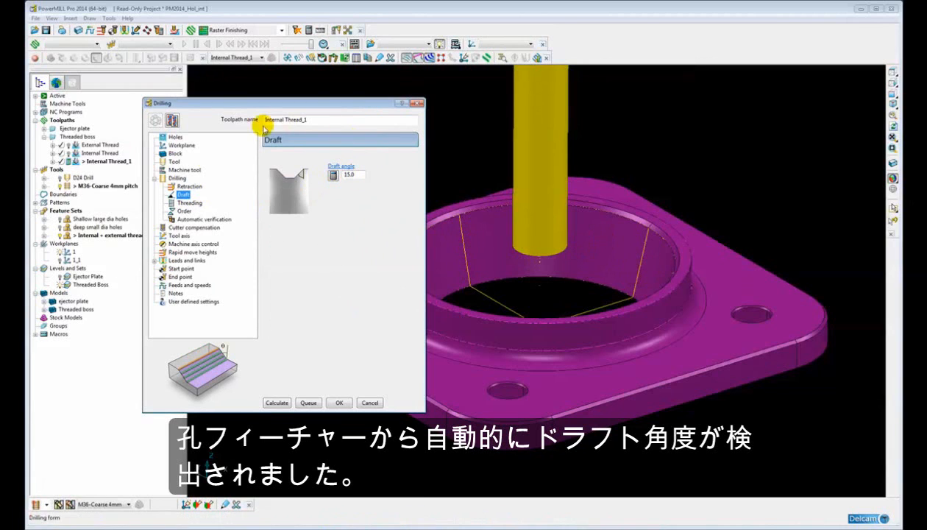
{"action": "left_click", "coordinate": [188, 203]}
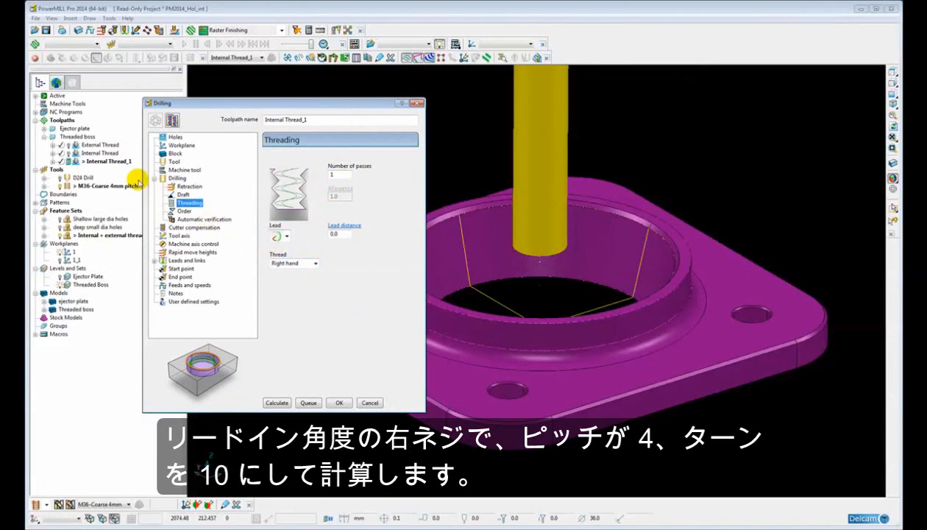
Check the number of turns in the drilling settings, calculate the copied internal thread toolpath and close its settings.
{"action": "left_click", "coordinate": [177, 178]}
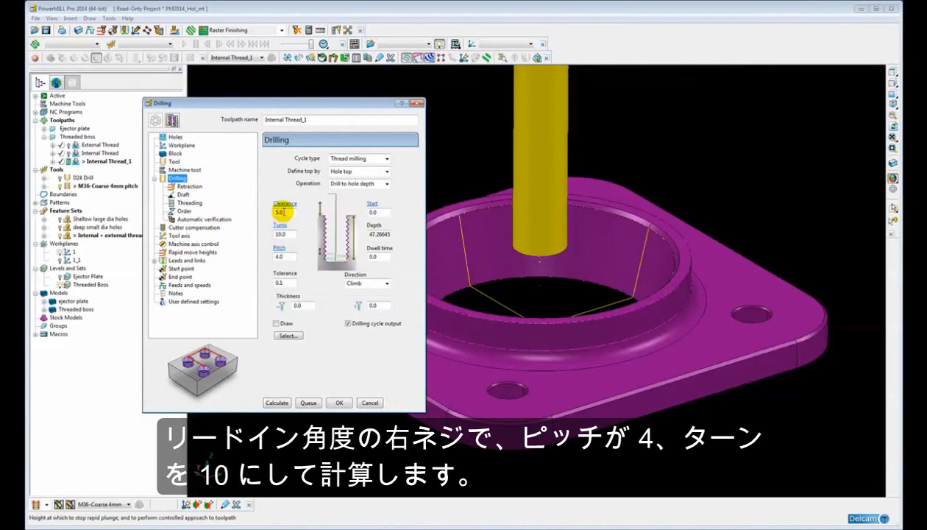
{"action": "double_click", "coordinate": [284, 233]}
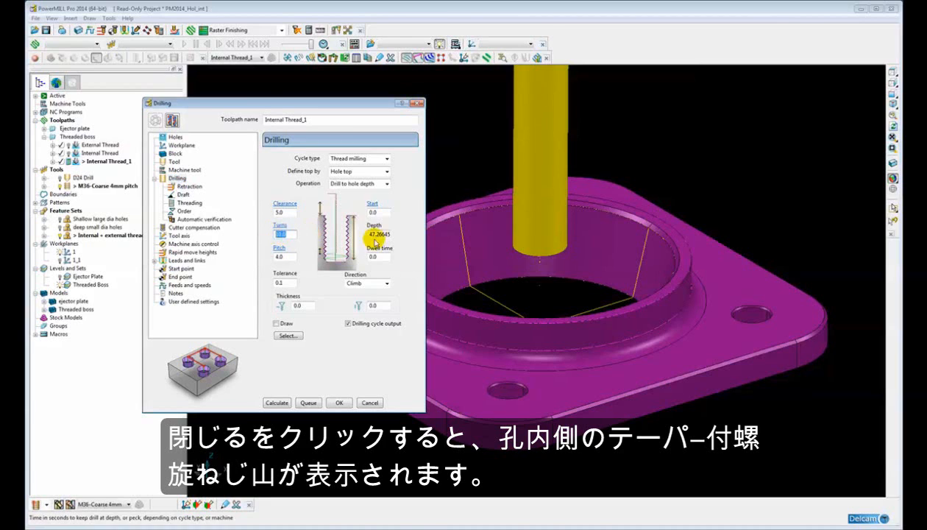
{"action": "left_click", "coordinate": [275, 402]}
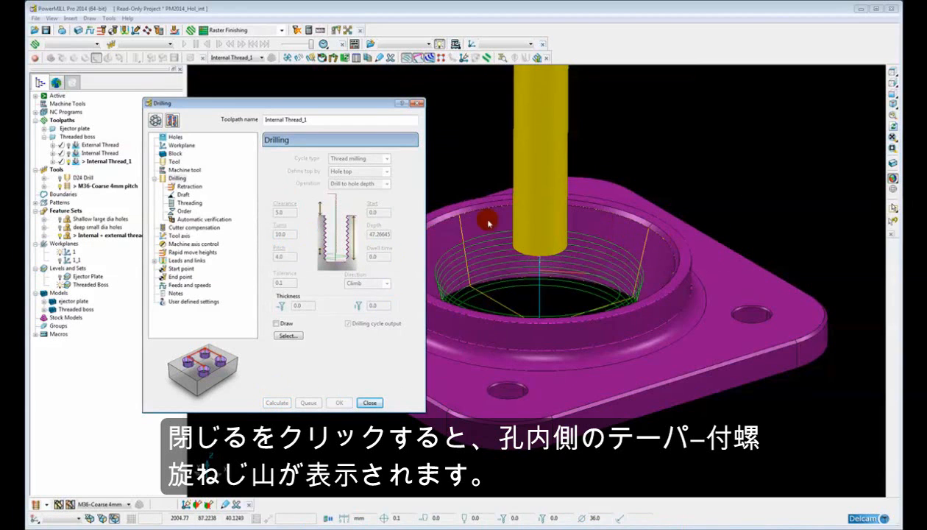
{"action": "left_click", "coordinate": [369, 403]}
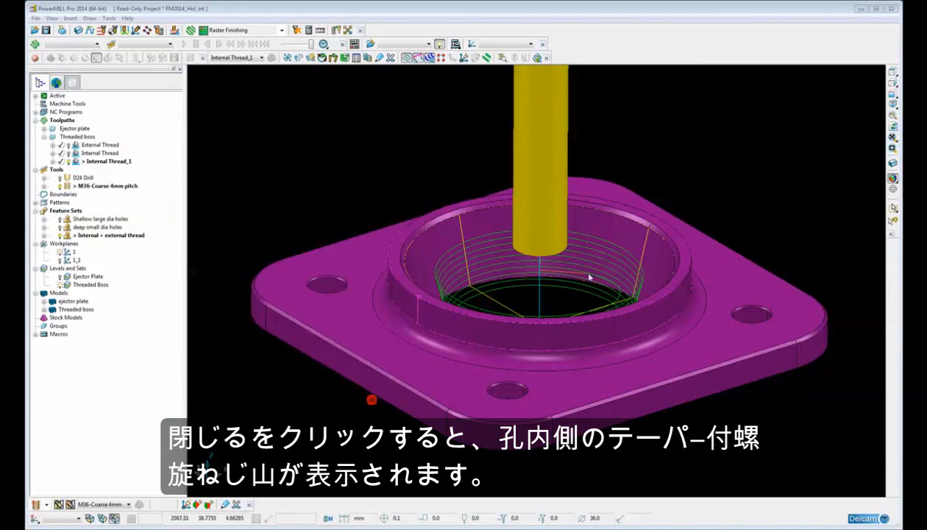
Examine the tapered internal thread toolpath in a side view with the model's shading turned off.
{"action": "left_click", "coordinate": [892, 84]}
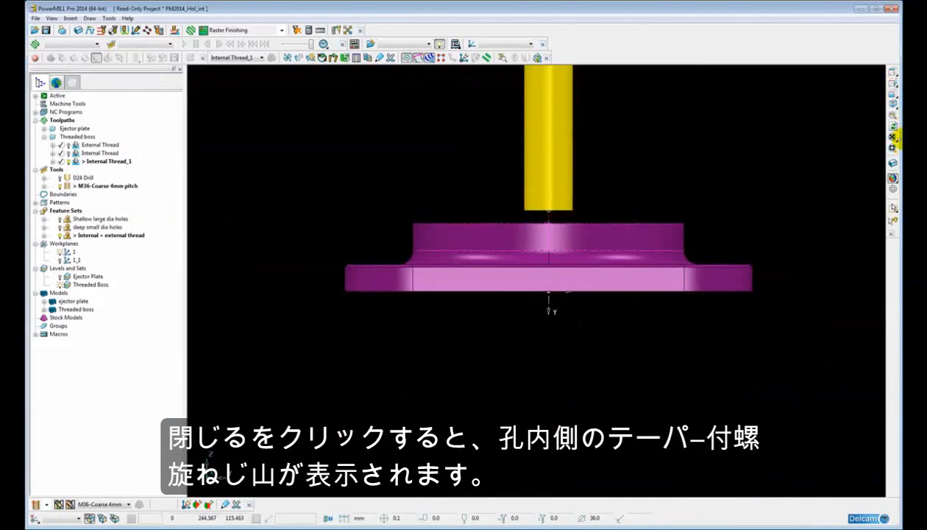
{"action": "left_click", "coordinate": [892, 179]}
{"action": "scroll", "coordinate": [562, 232], "scroll_direction": "up", "scroll_amount": 1}
{"action": "scroll", "coordinate": [563, 231], "scroll_direction": "up", "scroll_amount": 2}
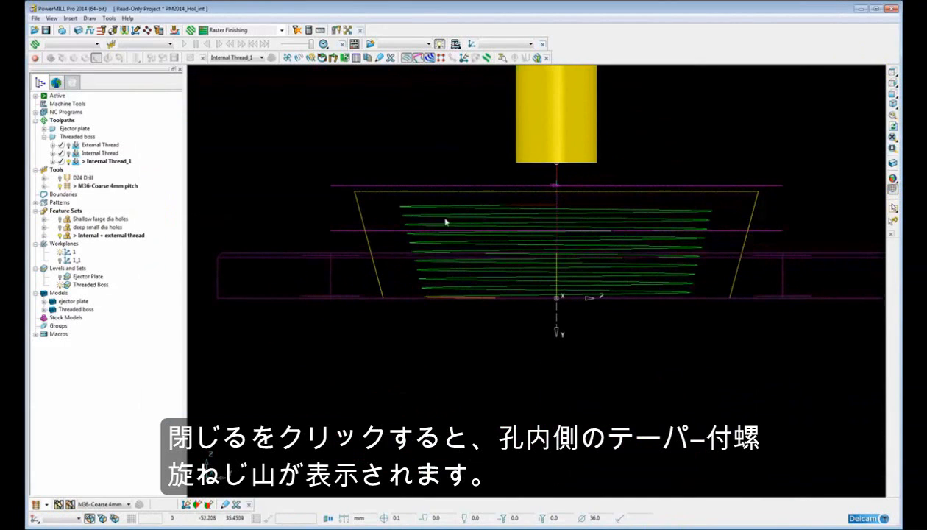
Restore the shading and pick the boss's outer cylindrical face to examine it for external threading.
{"action": "left_click", "coordinate": [892, 178]}
{"action": "mouse_move", "coordinate": [321, 217]}
{"action": "middle_mouse_down"}
{"action": "mouse_move", "coordinate": [367, 234]}
{"action": "mouse_move", "coordinate": [483, 236]}
{"action": "middle_mouse_up"}
{"action": "middle_click_drag", "start_coordinate": [316, 193], "coordinate": [381, 259]}
{"action": "left_click", "coordinate": [398, 287]}
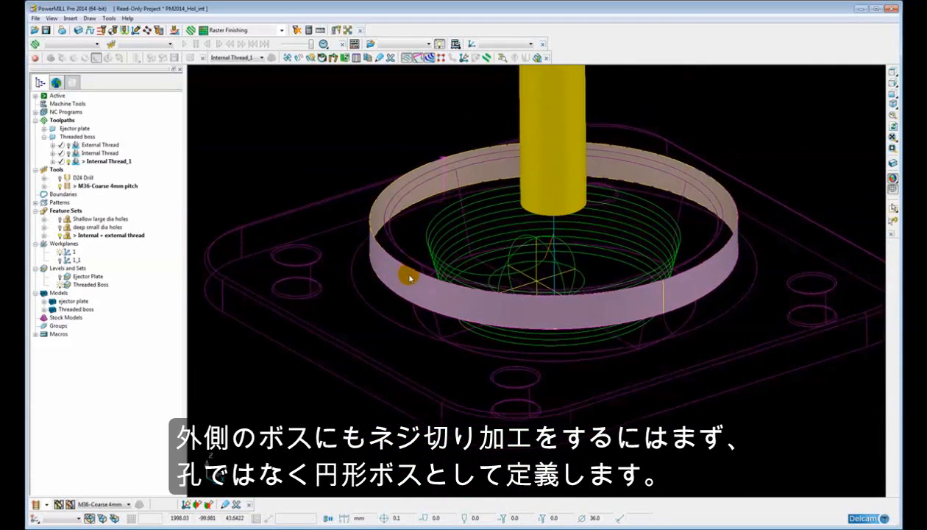
{"action": "middle_click_drag", "start_coordinate": [405, 217], "coordinate": [409, 212]}
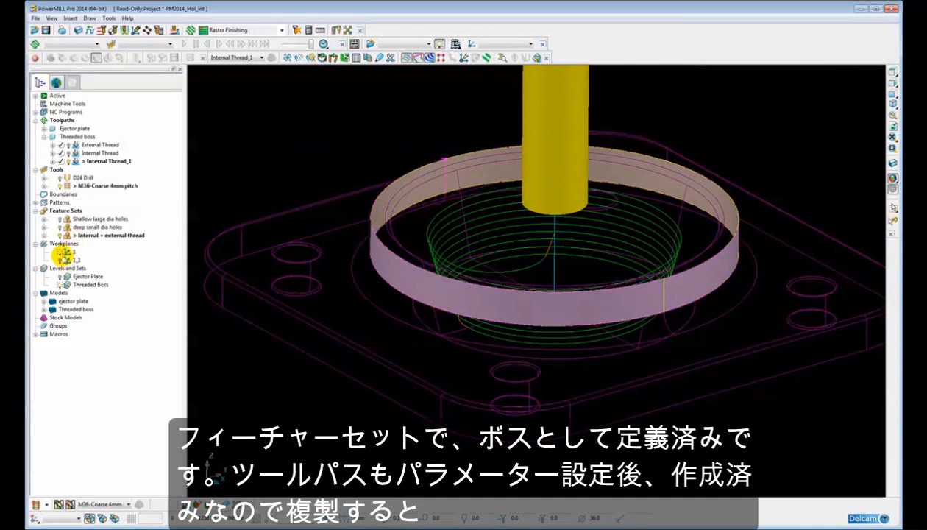
Inspect the parameters of feature 4 in the "Internal + external thread" feature set and clear the face selection.
{"action": "left_click", "coordinate": [44, 235]}
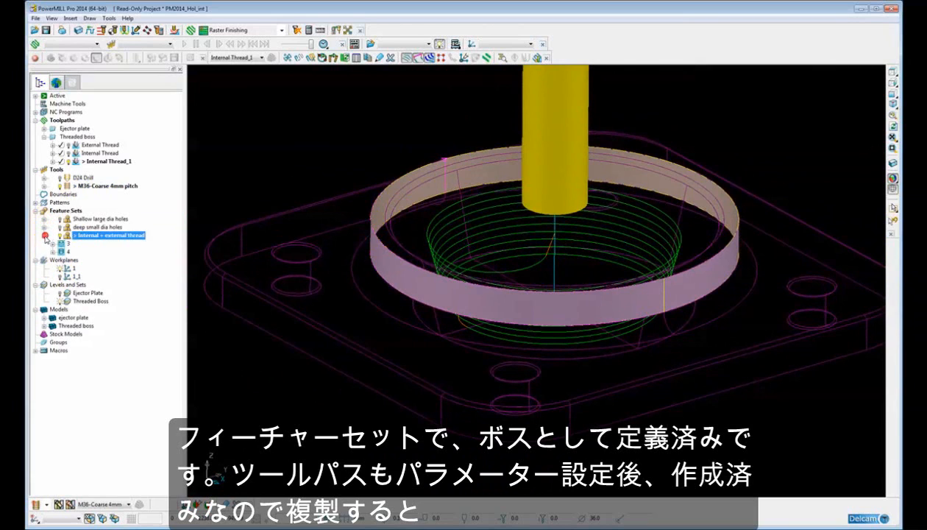
{"action": "left_click", "coordinate": [52, 251]}
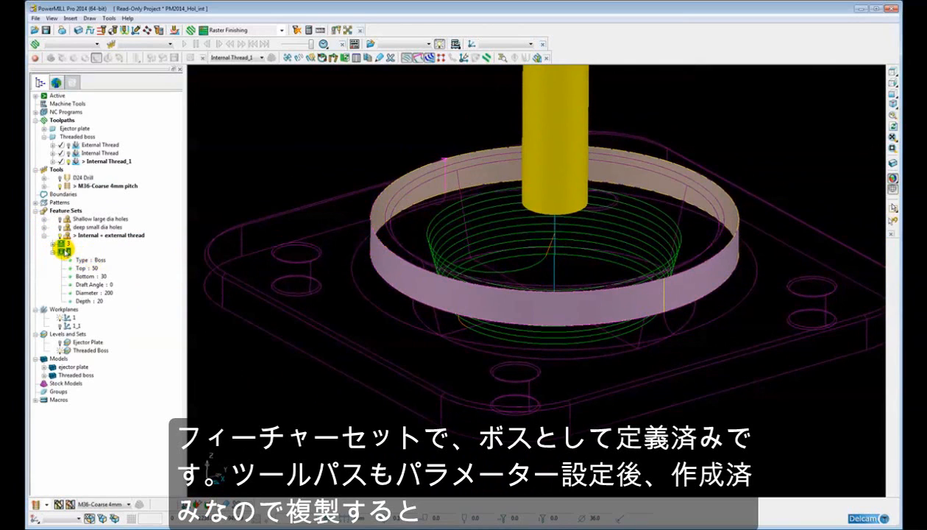
{"action": "left_click", "coordinate": [53, 252]}
{"action": "left_click", "coordinate": [326, 141]}
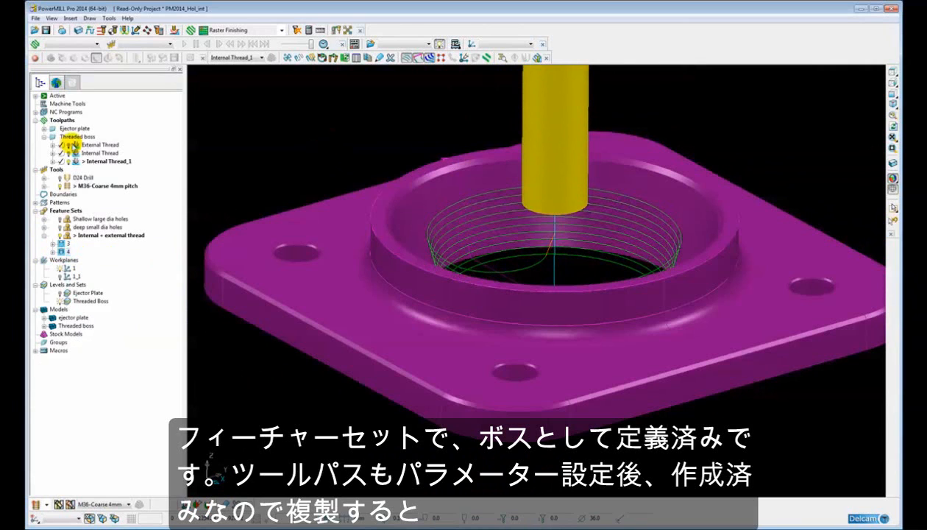
Activate the External Thread toolpath and create a copy of it from its settings.
{"action": "double_click", "coordinate": [74, 144]}
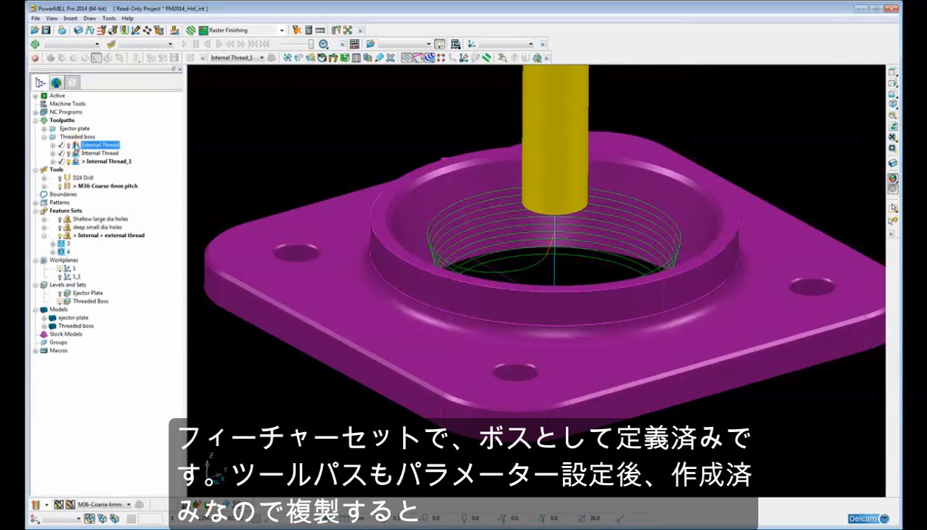
{"action": "right_click", "coordinate": [74, 145]}
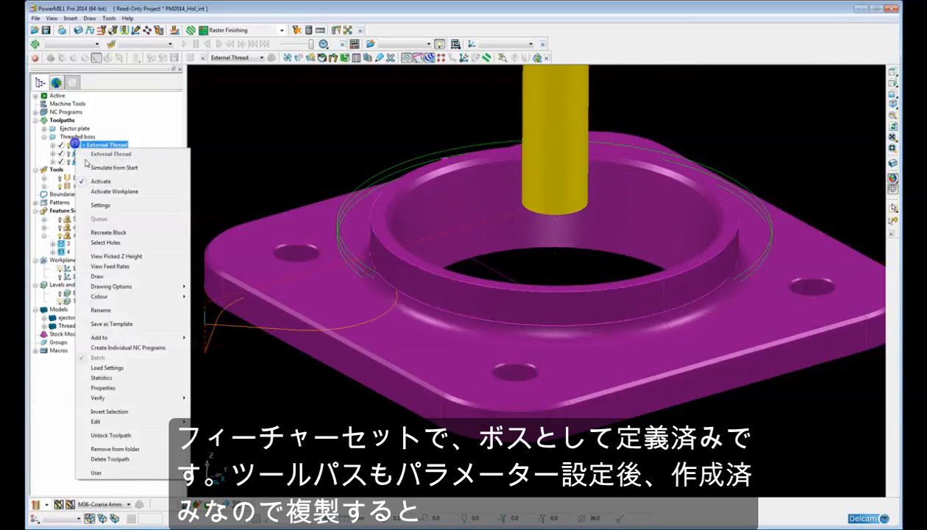
{"action": "left_click", "coordinate": [100, 204]}
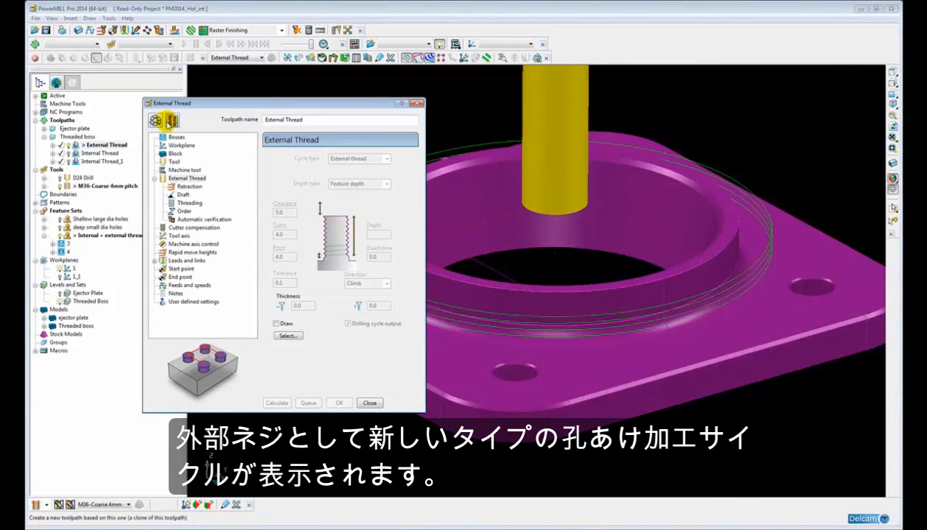
{"action": "left_click", "coordinate": [172, 120]}
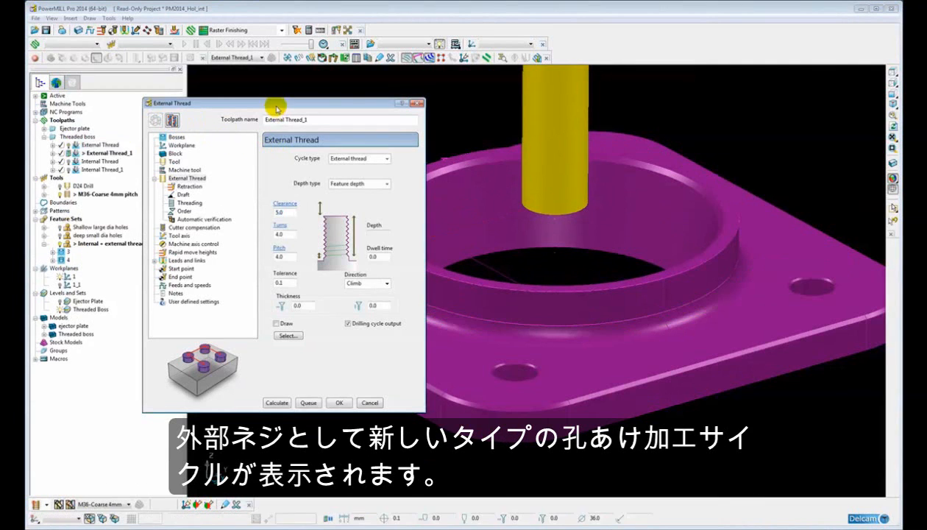
Choose the External thread cycle, check the draft angle, calculate the copied toolpath and inspect it around the boss.
{"action": "left_click", "coordinate": [351, 154]}
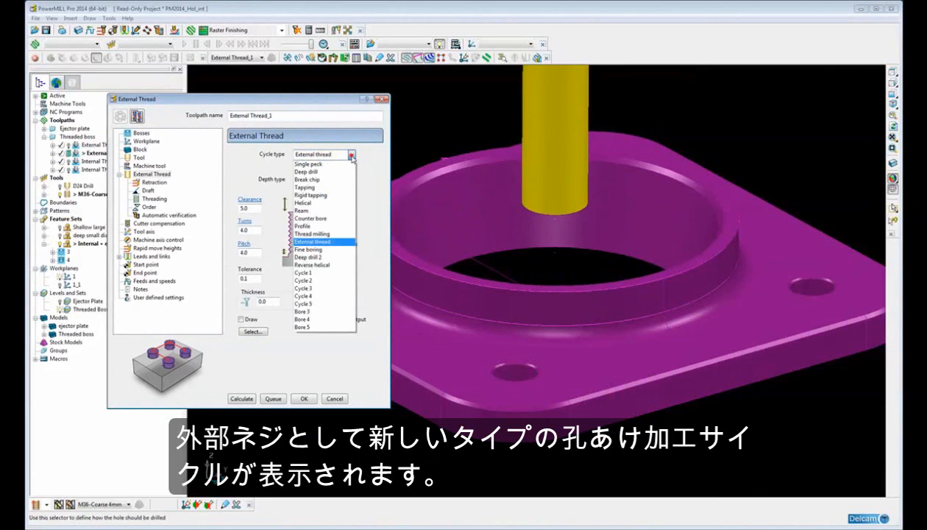
{"action": "left_click", "coordinate": [327, 242]}
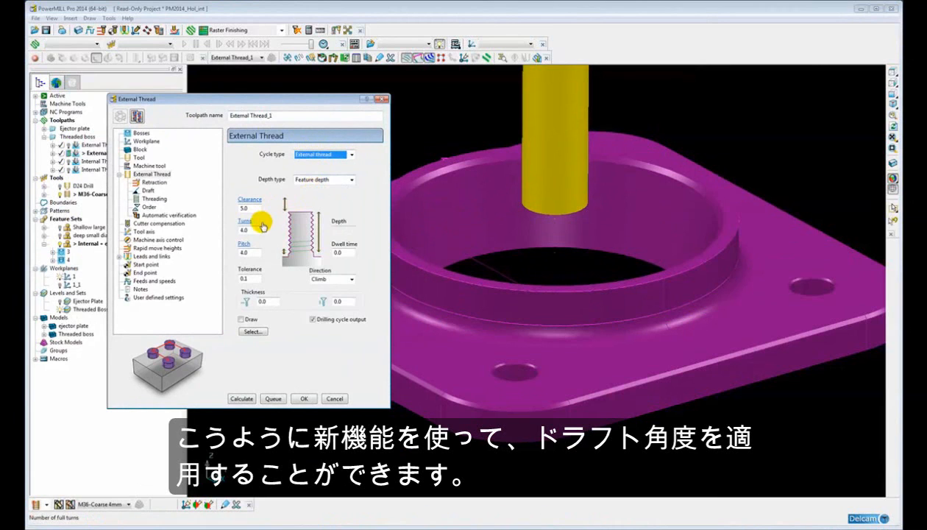
{"action": "left_click", "coordinate": [147, 191]}
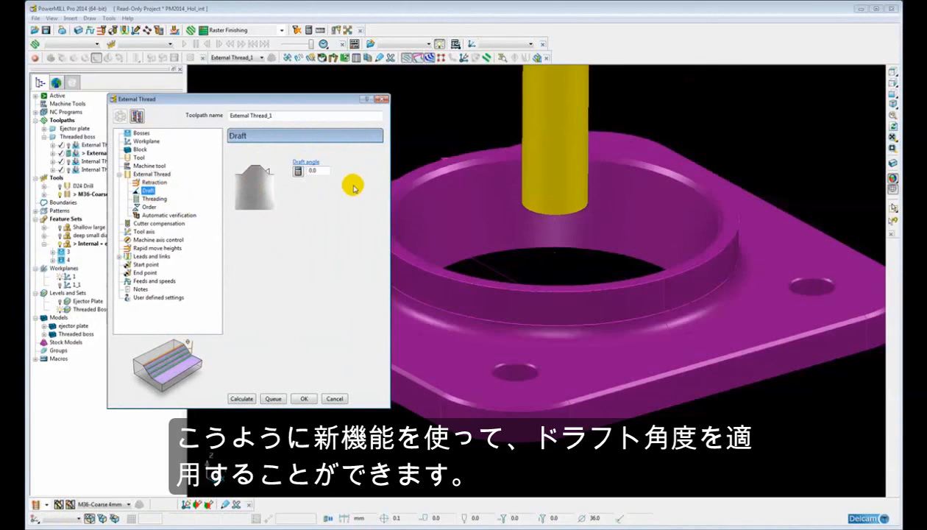
{"action": "left_click", "coordinate": [165, 174]}
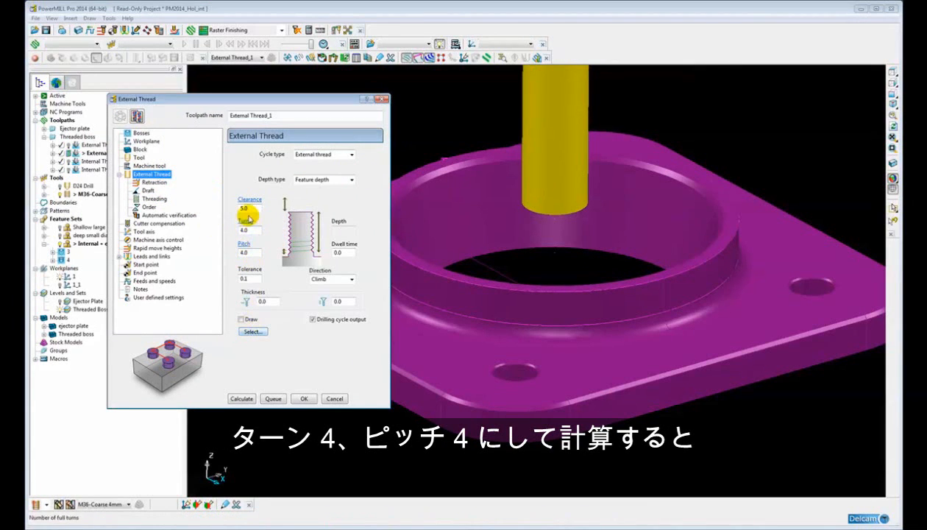
{"action": "left_click", "coordinate": [242, 400]}
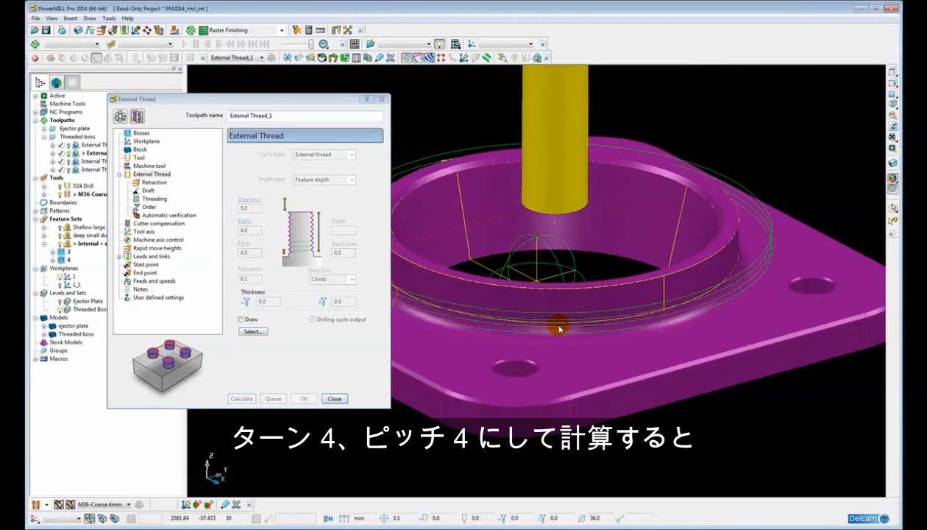
{"action": "left_click", "coordinate": [335, 400]}
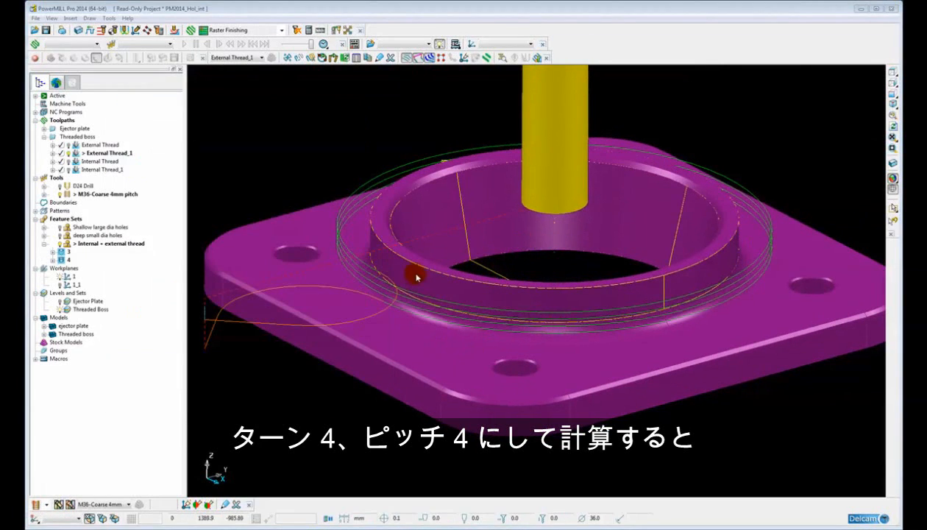
{"action": "scroll", "coordinate": [414, 273], "scroll_direction": "down", "scroll_amount": 5}
{"action": "middle_click_drag", "start_coordinate": [417, 293], "coordinate": [434, 312]}
{"action": "middle_click_drag", "start_coordinate": [412, 239], "coordinate": [432, 242]}
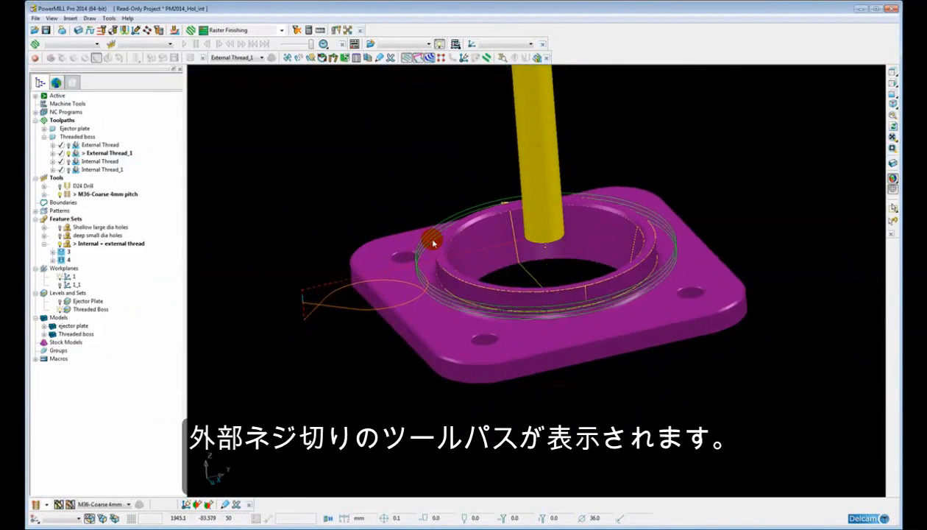